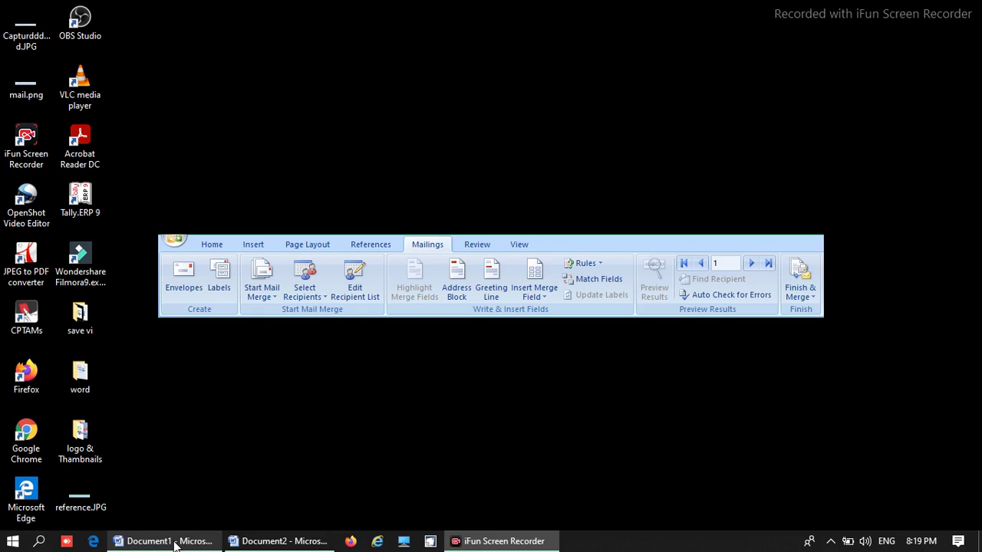
Step: Restore the blank Document2 from the taskbar
mouse_move(176, 544)
click(267, 545)
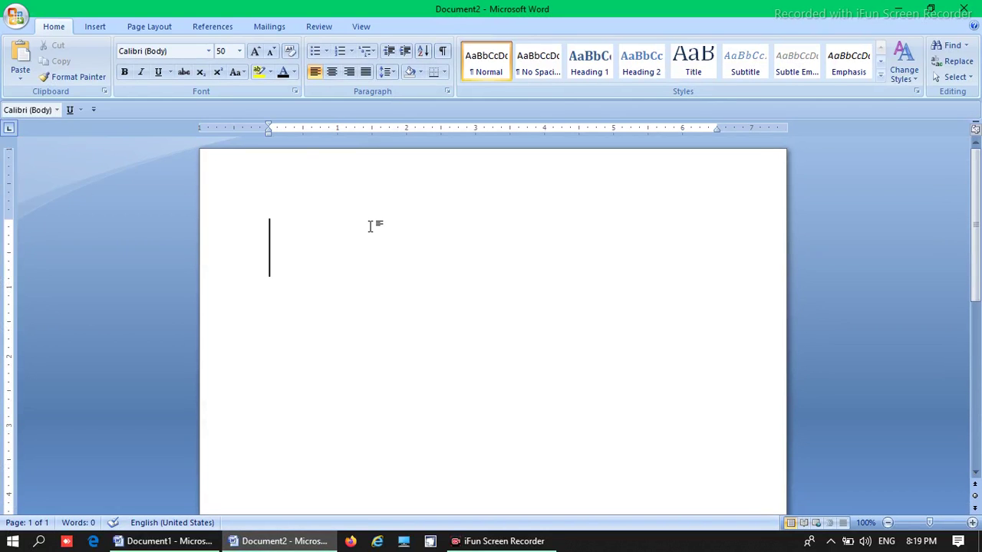
Step: Show the Mailings tools above the blank Document2
click(262, 33)
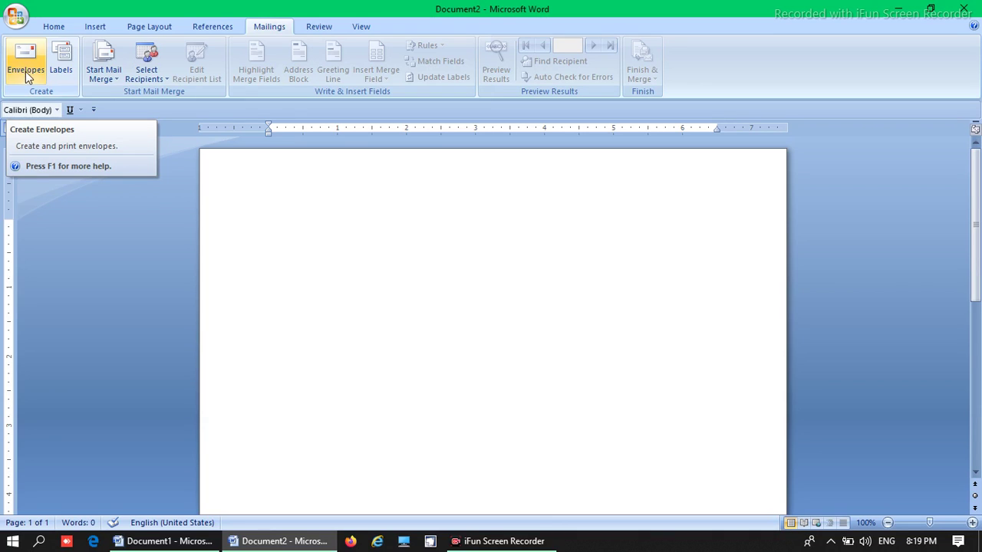
Step: Enter the recipient's name and postal address as the envelope's delivery address, then begin the return address
click(25, 71)
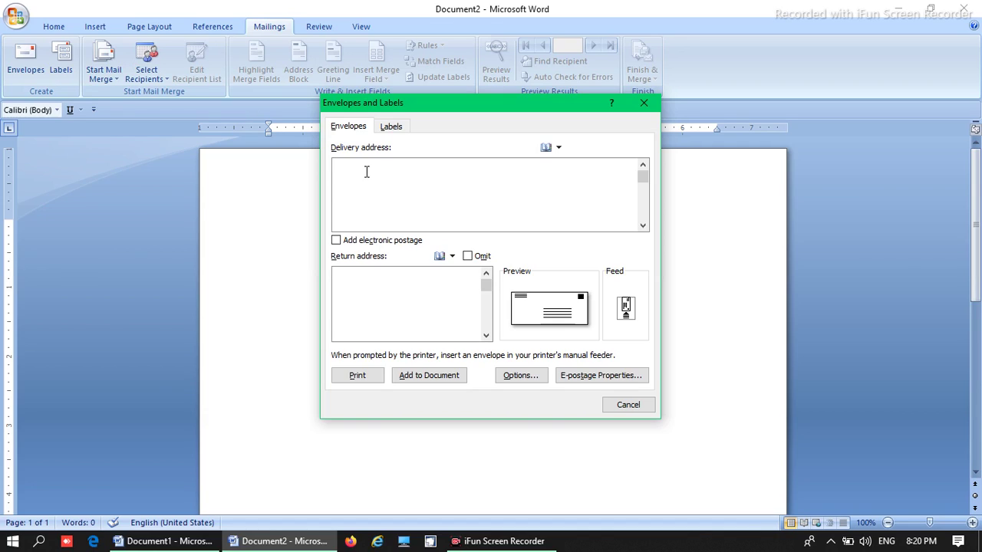
text(Ra)
key(BackSpace)
text(Lucknow)
key(BackSpace)
key(BackSpace)
key(BackSpace)
key(BackSpace)
key(BackSpace)
key(BackSpace)
text(Gomi)
key(BackSpace)
text(ti Nagar)
text(1)
text(Lucknow)
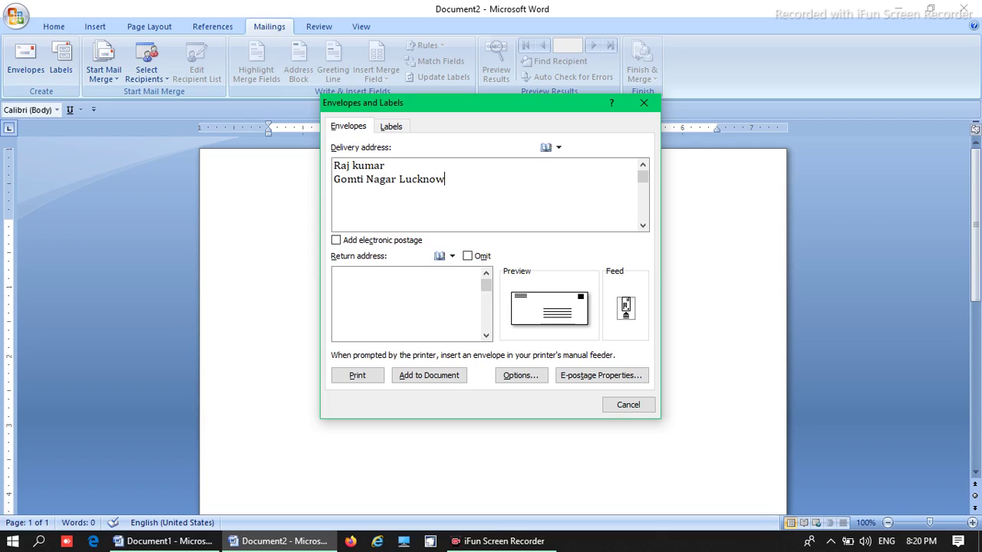
text(22)
text(9888)
text(S)
text(hivendrab)
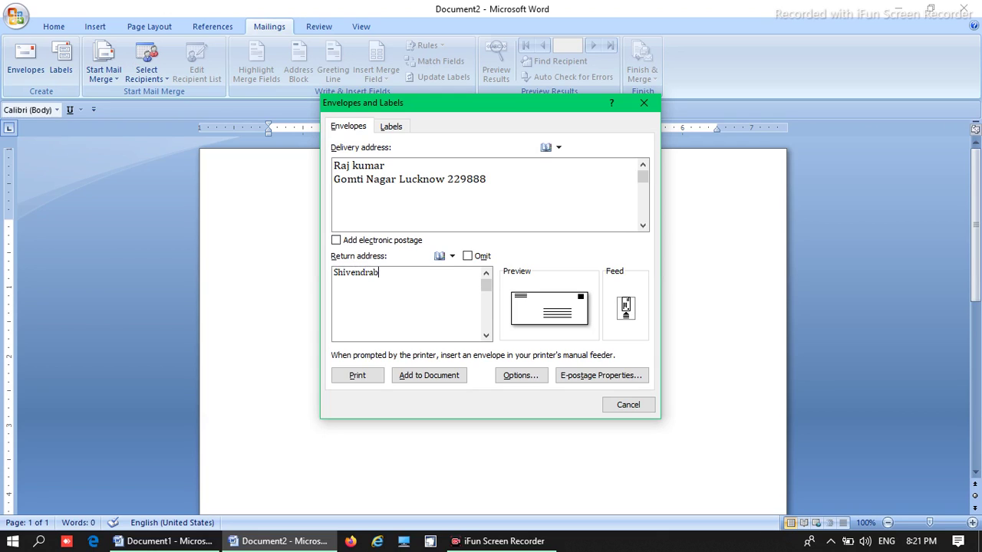
text(n Tech )
text(Bachhrawan Rea)
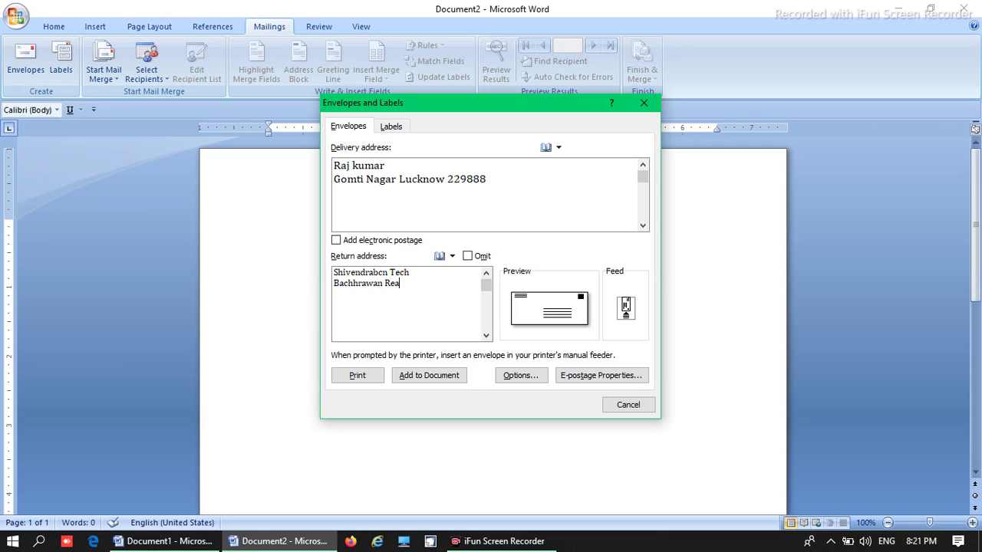
text(bare)
text( UP)
Step: Add the envelope to Document2 and keep the new return address as default
click(423, 383)
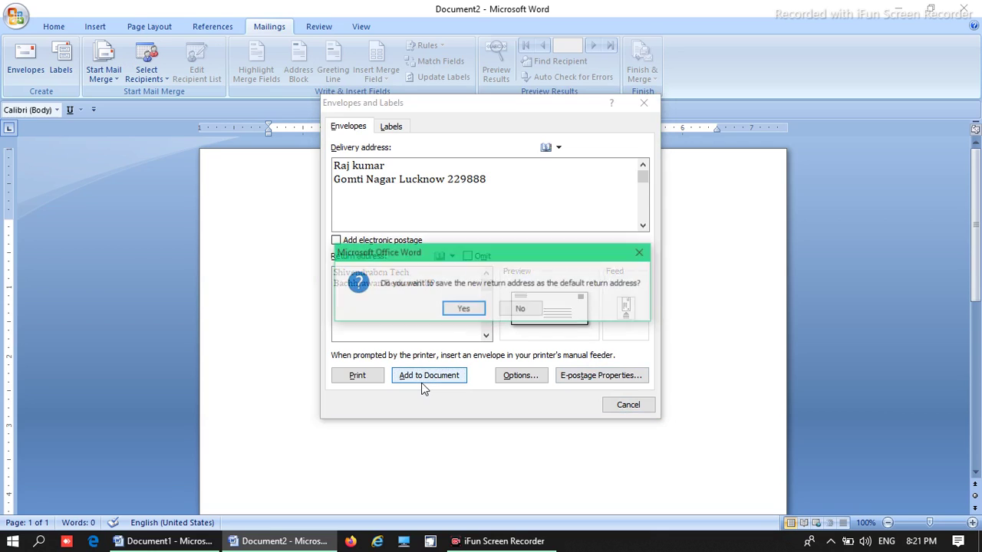
click(473, 307)
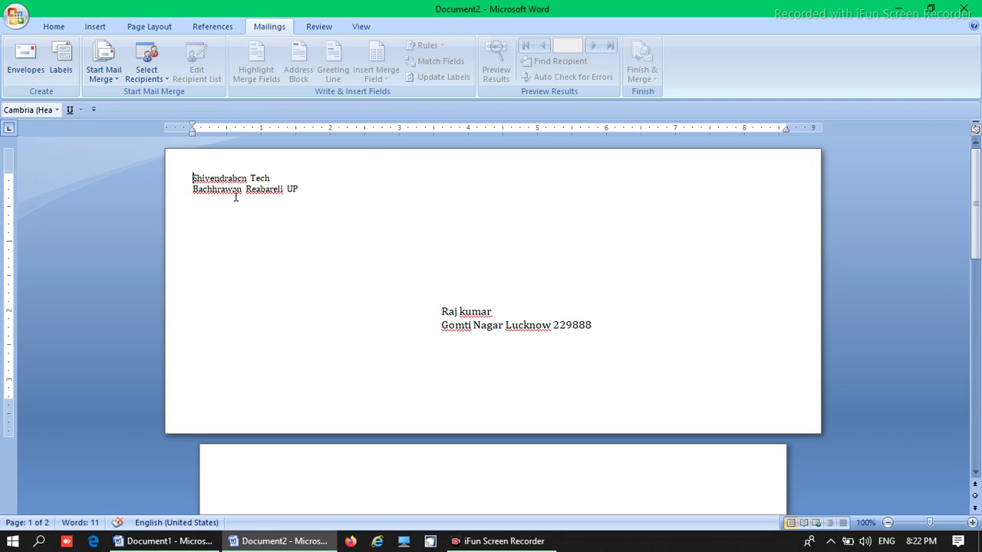
Step: Create a new label document, Labels3, with the recipient's address on a full page
click(69, 53)
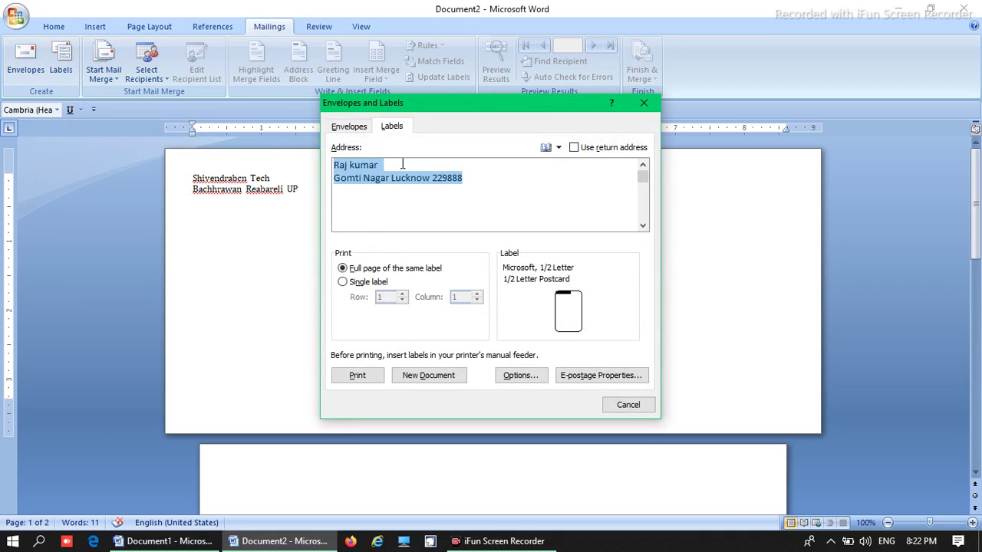
click(392, 130)
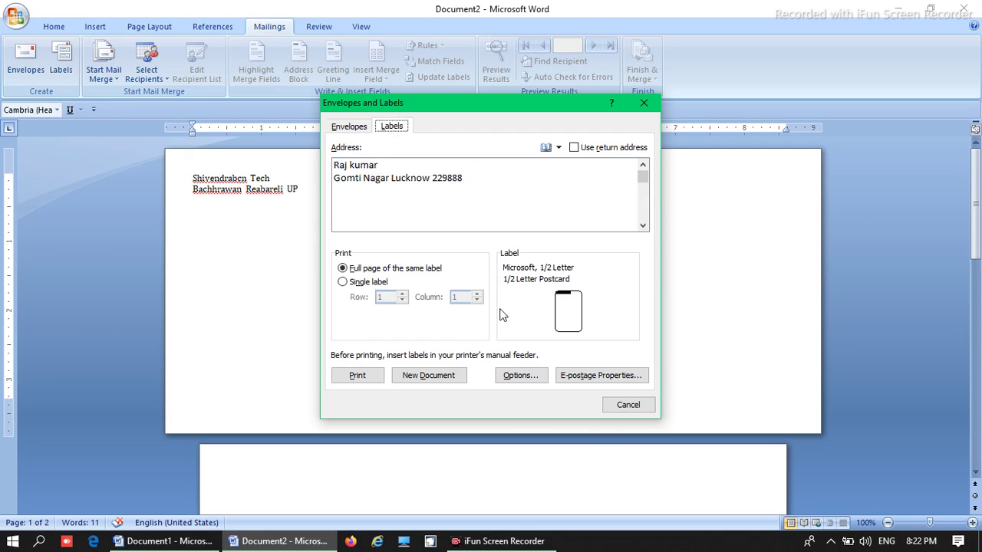
click(428, 376)
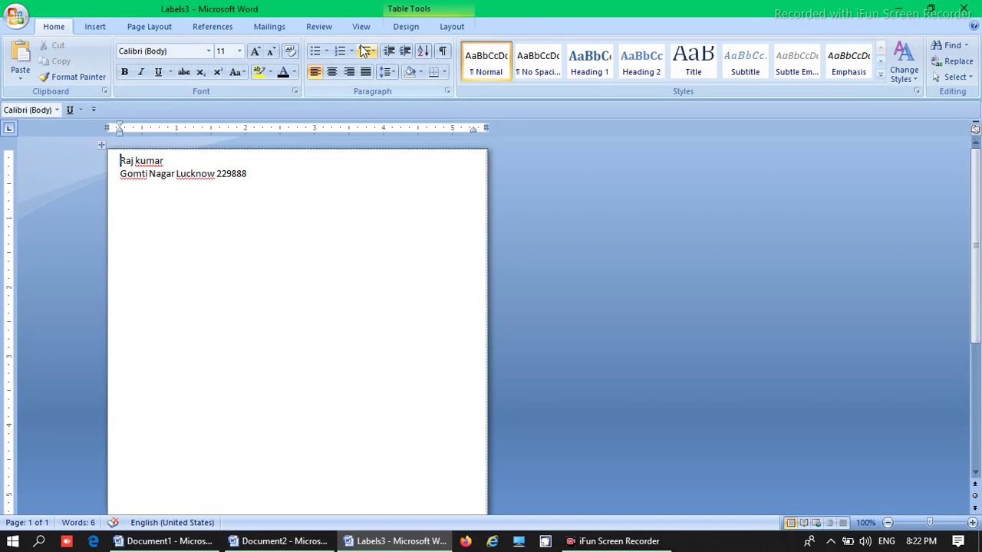
Step: Print a single label with the recipient's name at a chosen row and column, then close Labels3
click(268, 27)
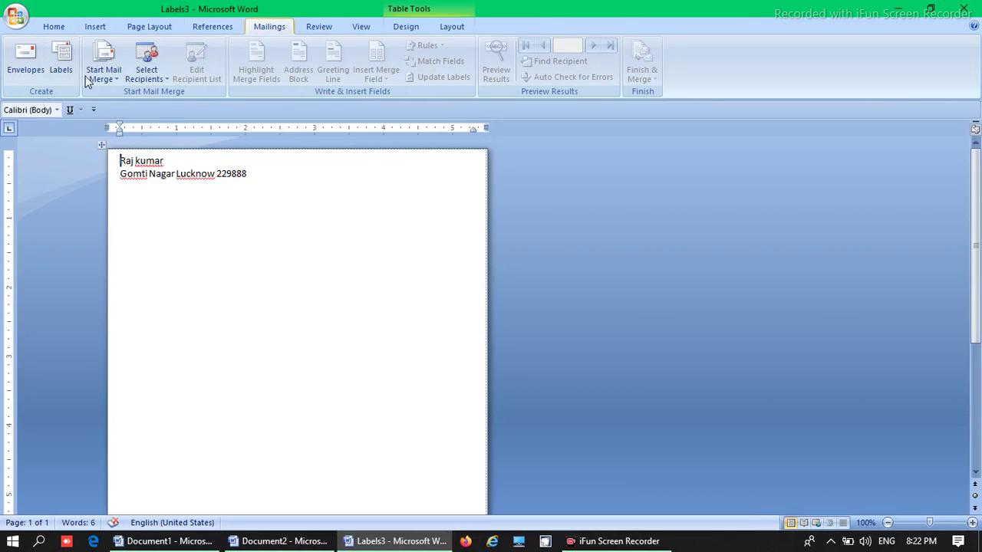
click(61, 82)
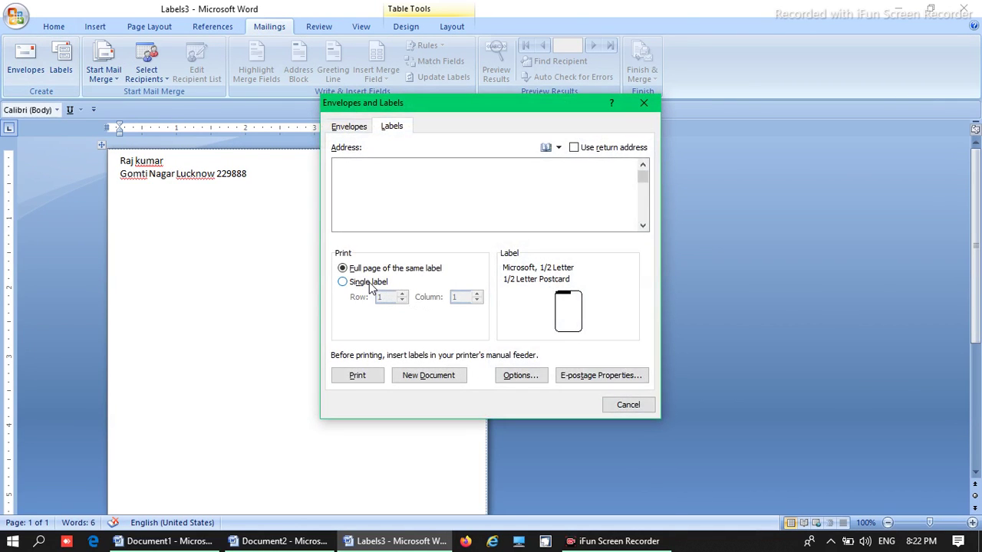
click(370, 284)
click(367, 268)
click(358, 283)
key(Tab)
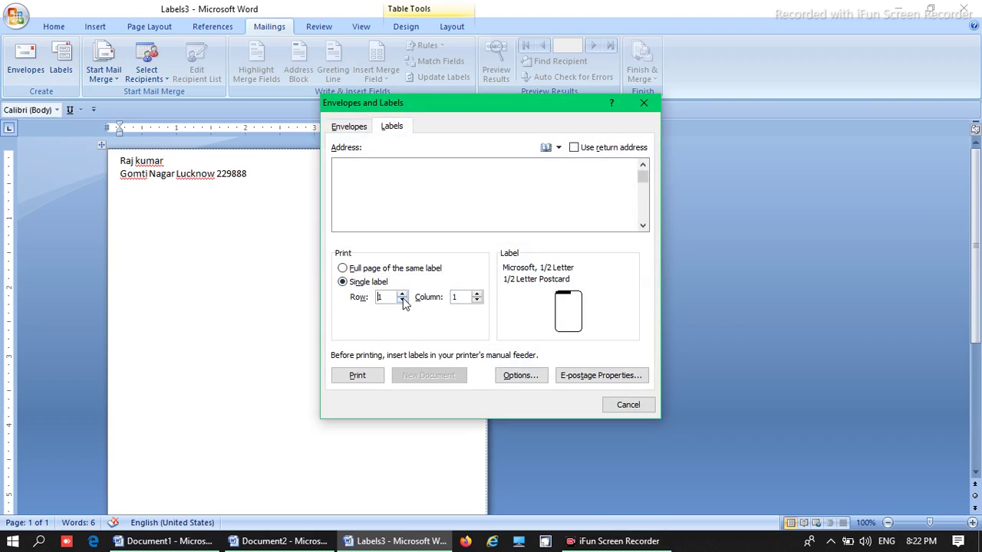
click(476, 301)
text(Raj)
click(357, 376)
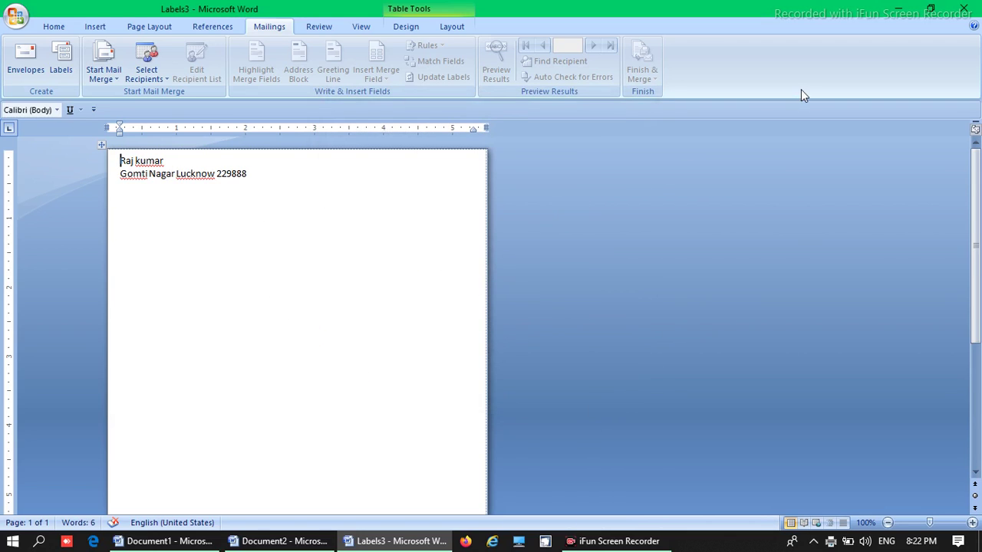
click(958, 8)
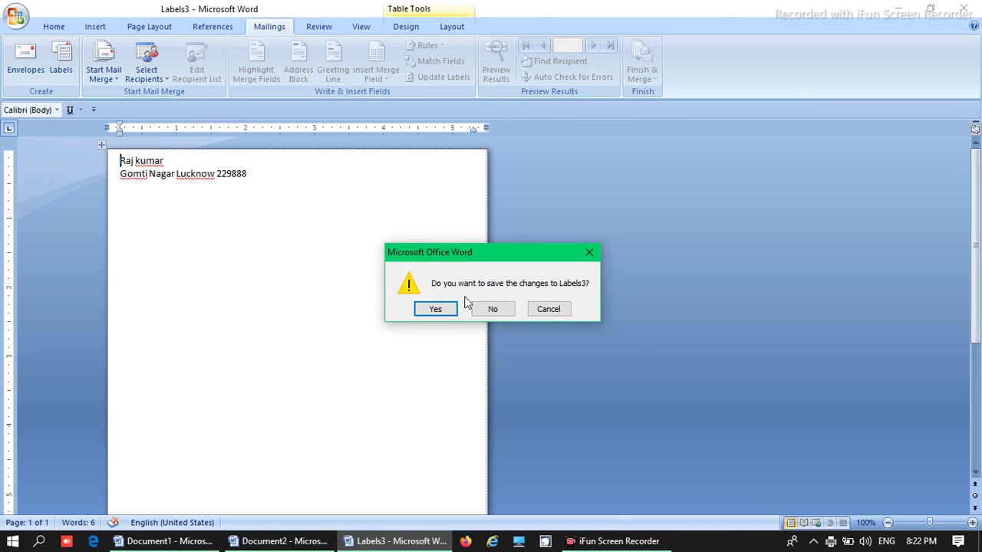
Step: Discard Labels3 without saving and bring up the invitation letter in Document1
click(435, 310)
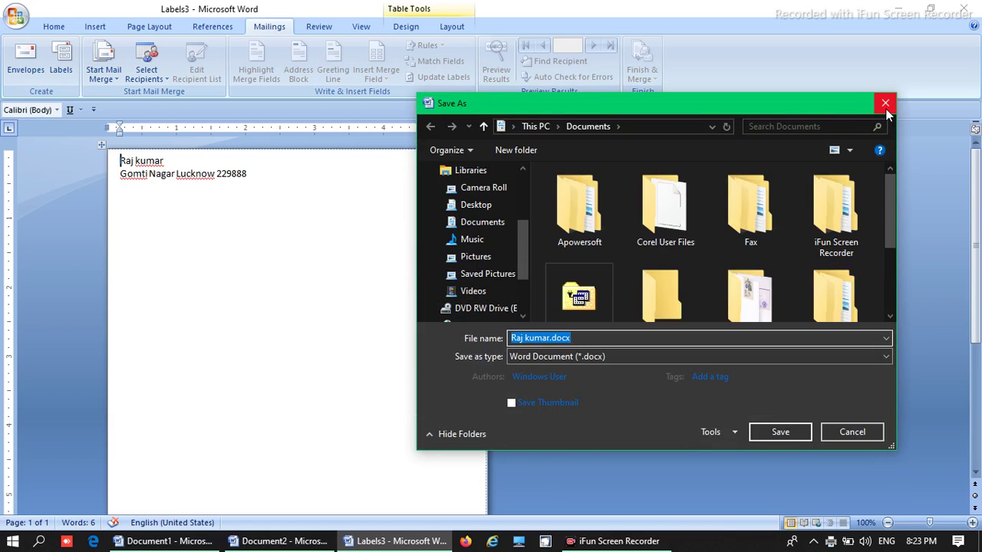
click(885, 103)
click(963, 9)
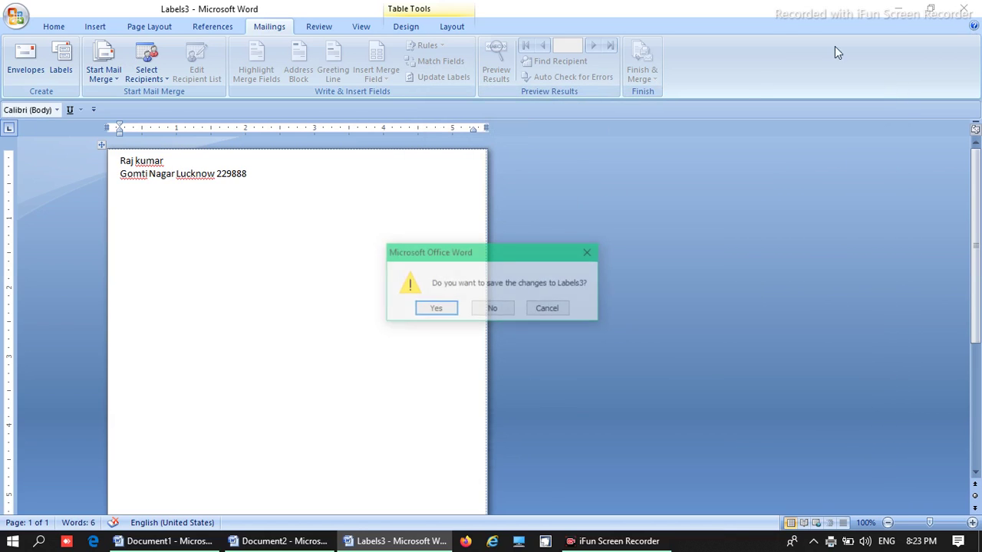
click(485, 314)
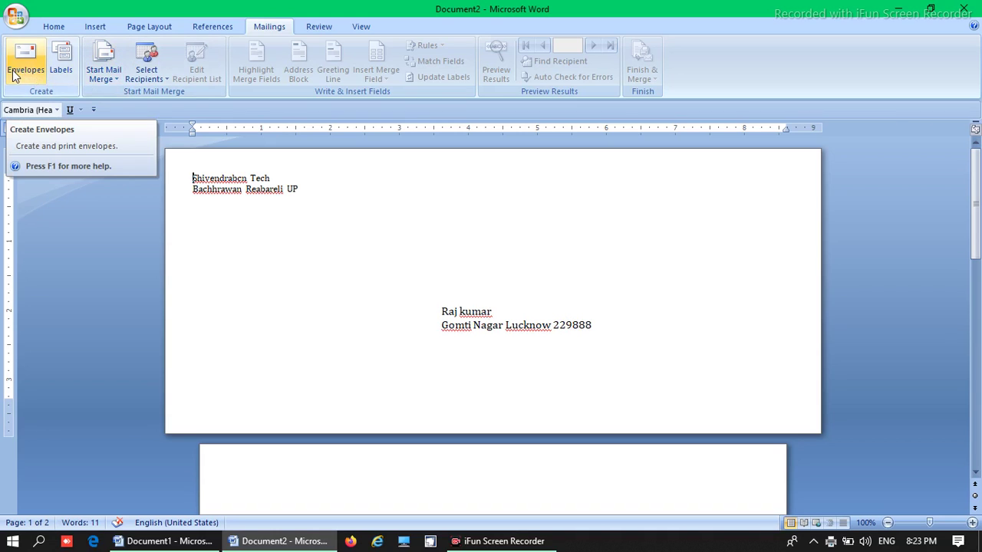
click(184, 542)
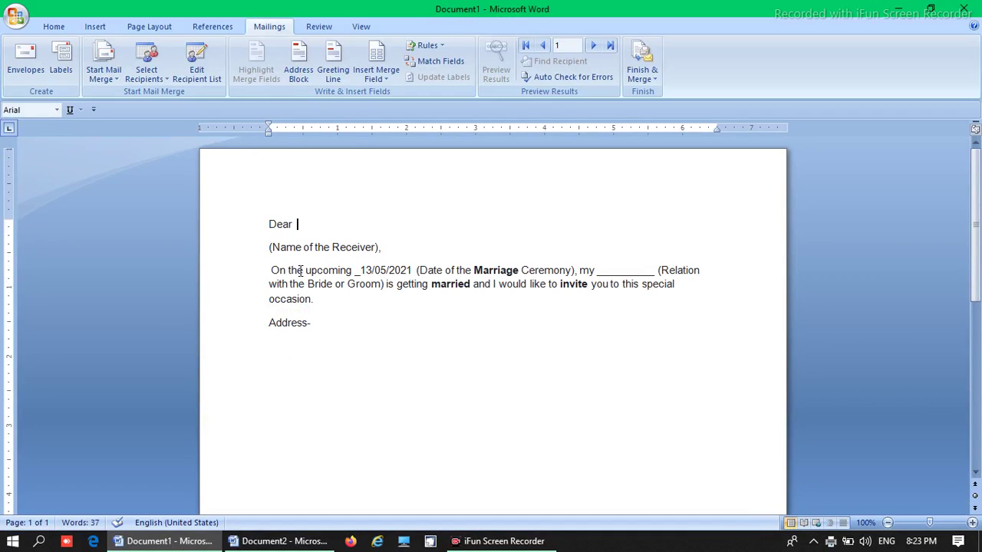
Step: Create a new blank document, Document5, and open the Start Mail Merge list
click(270, 225)
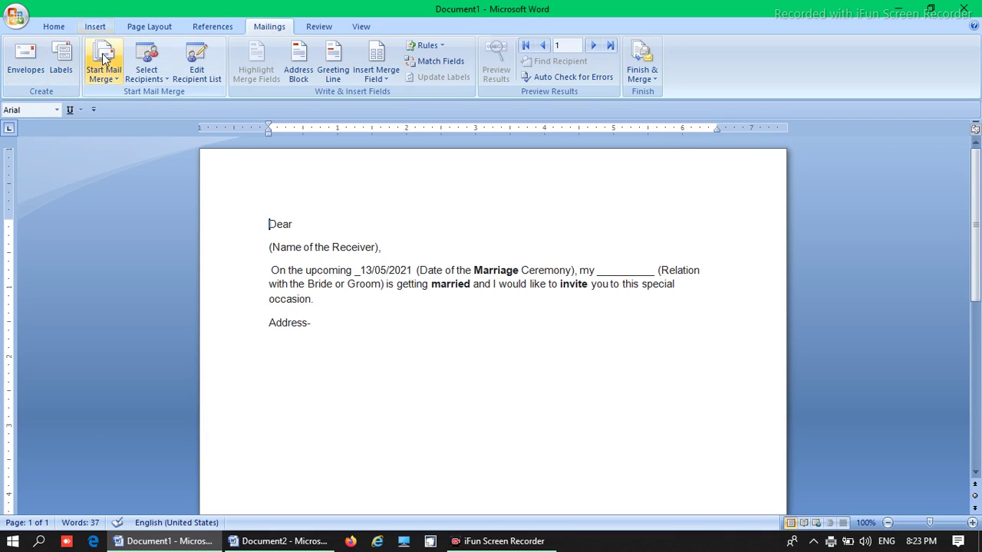
click(15, 15)
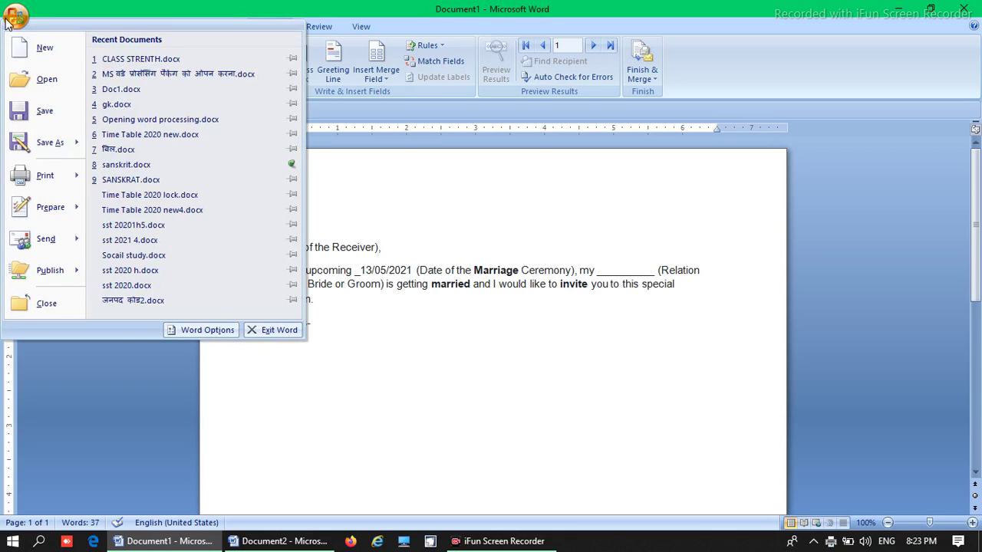
click(35, 51)
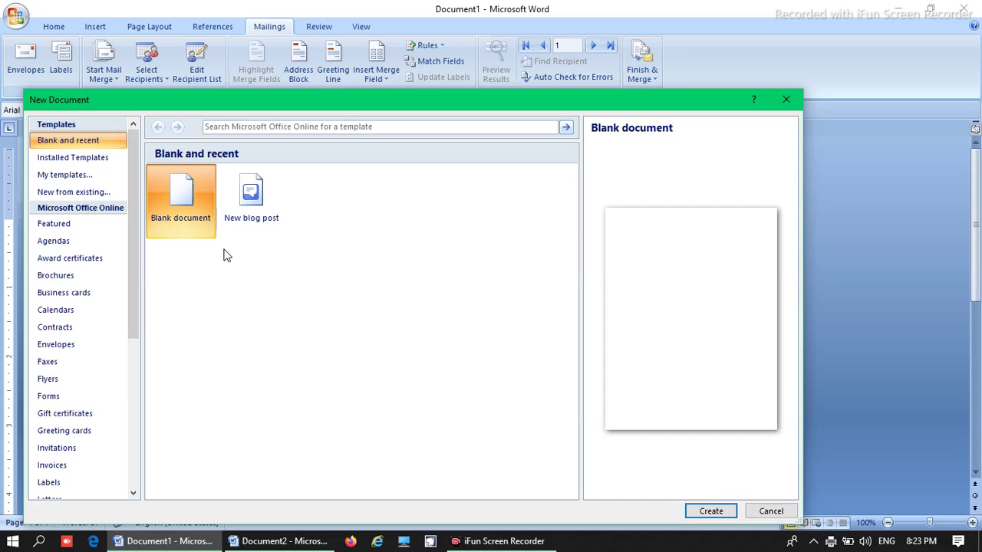
click(711, 510)
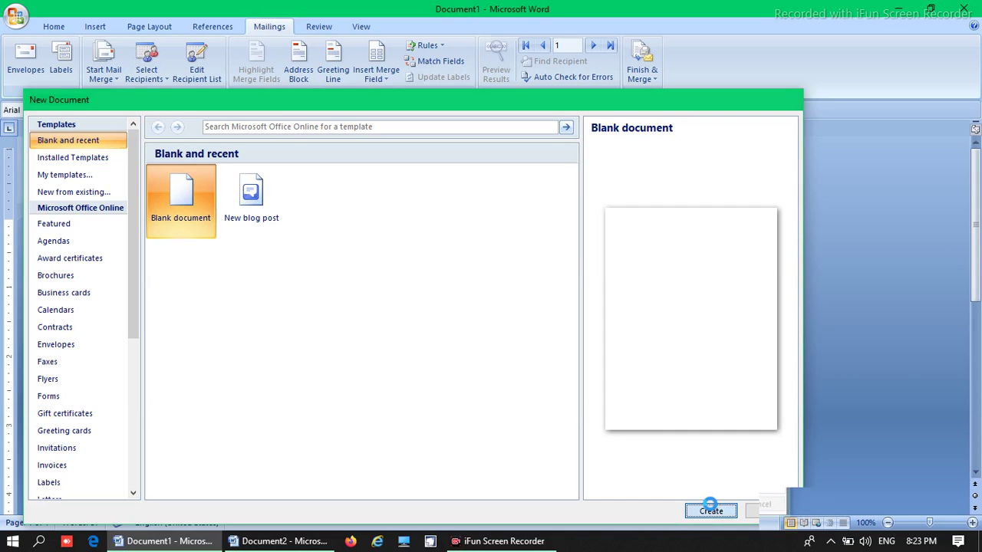
click(259, 26)
click(114, 74)
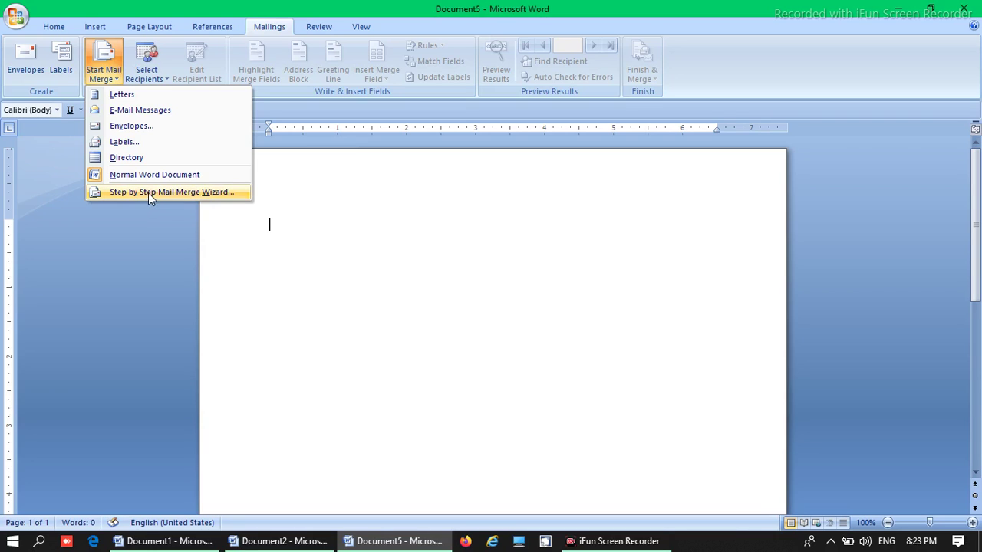
Step: Launch the Step by Step Mail Merge Wizard with Letters as the document type
click(148, 193)
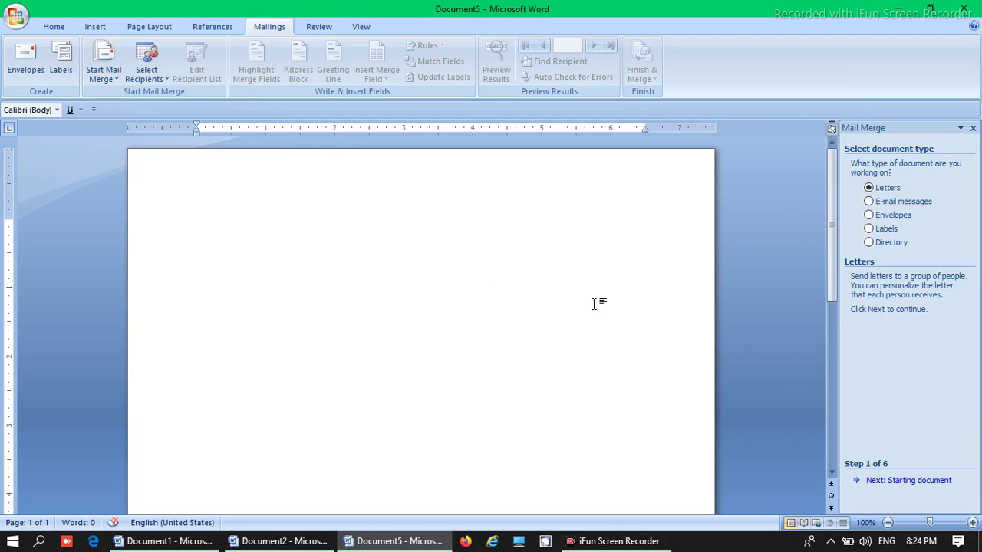
click(887, 215)
click(884, 230)
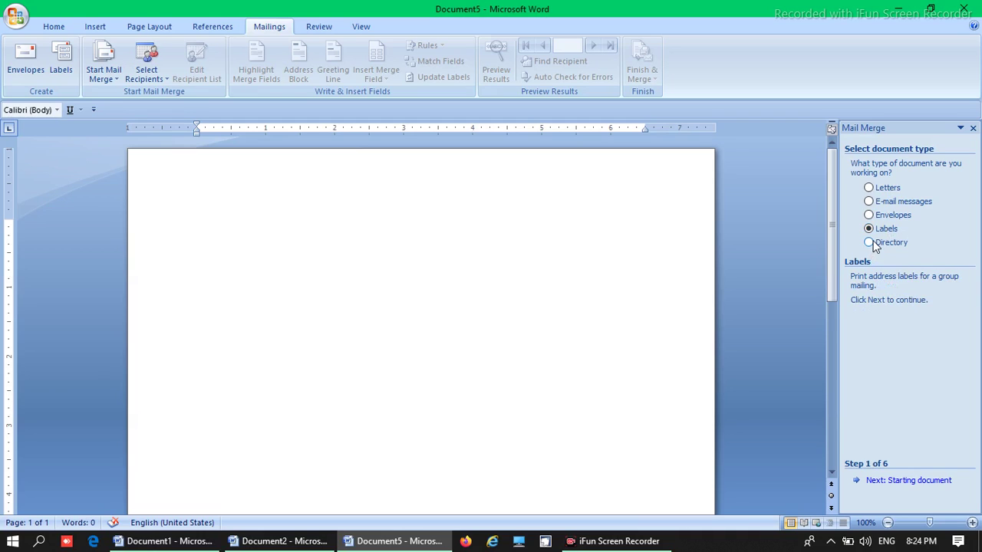
click(870, 243)
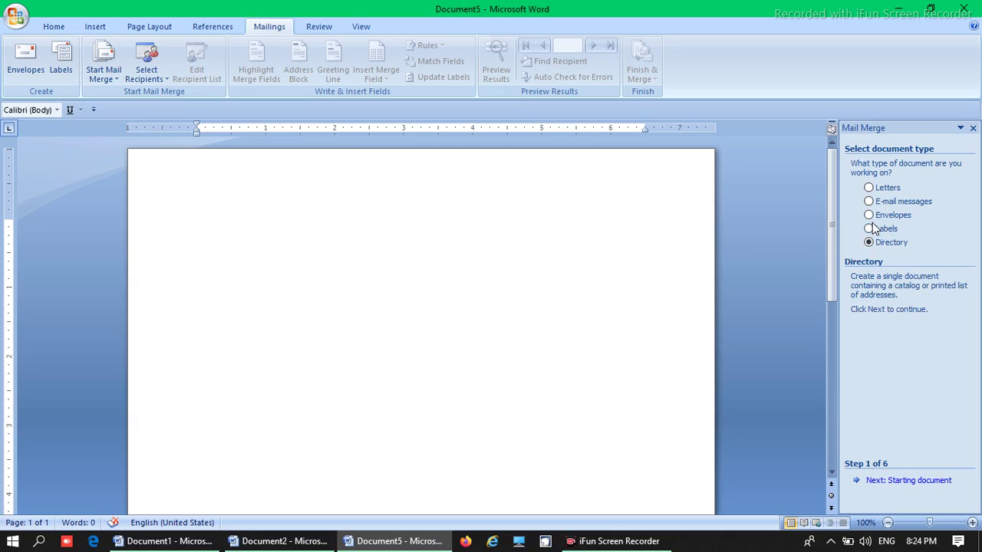
click(871, 228)
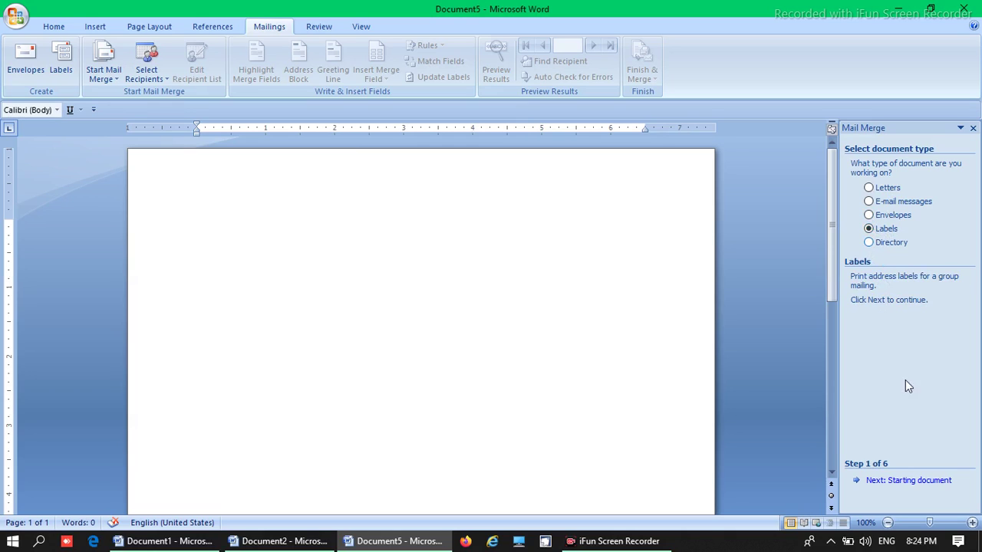
click(887, 218)
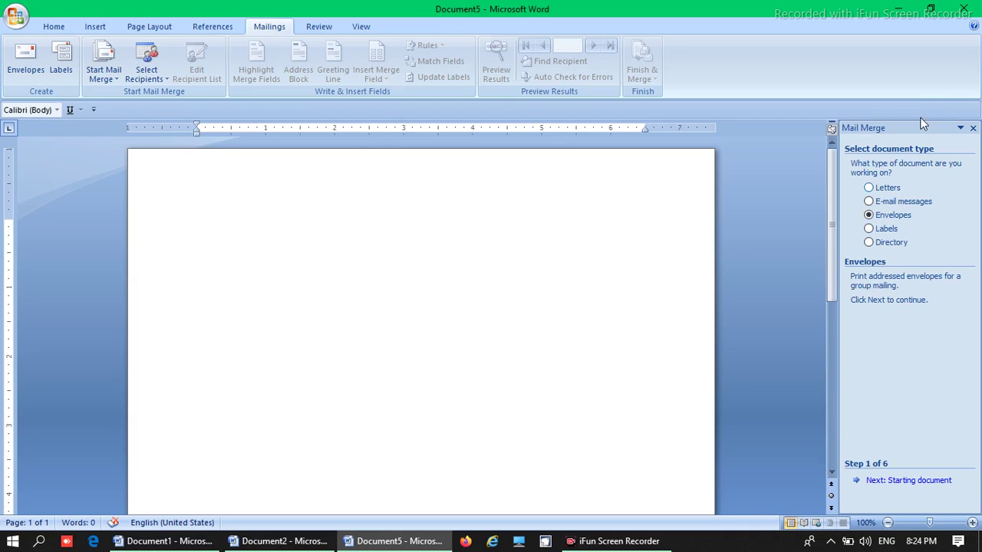
click(881, 189)
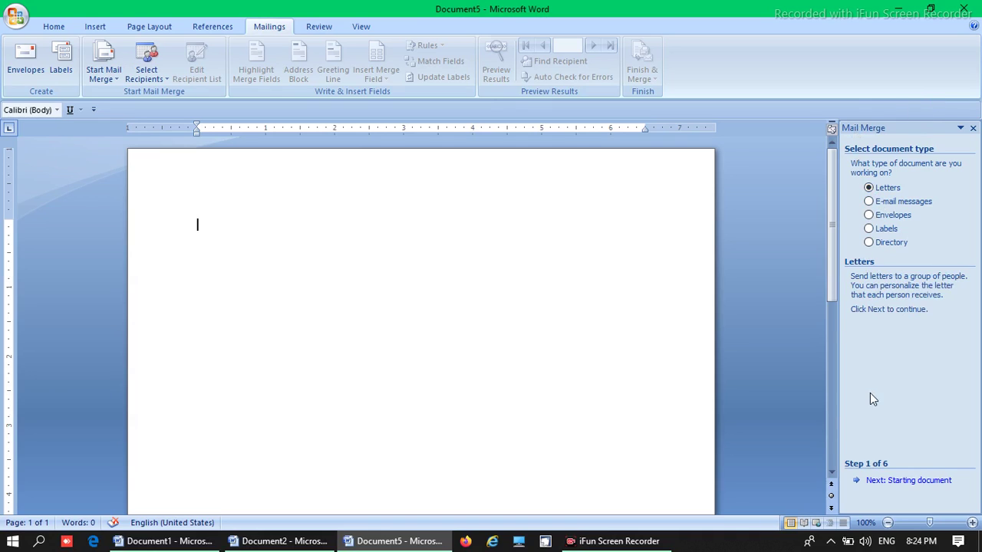
click(882, 484)
Step: Choose Type a new list for recipients and open the address list's column customisation
click(881, 483)
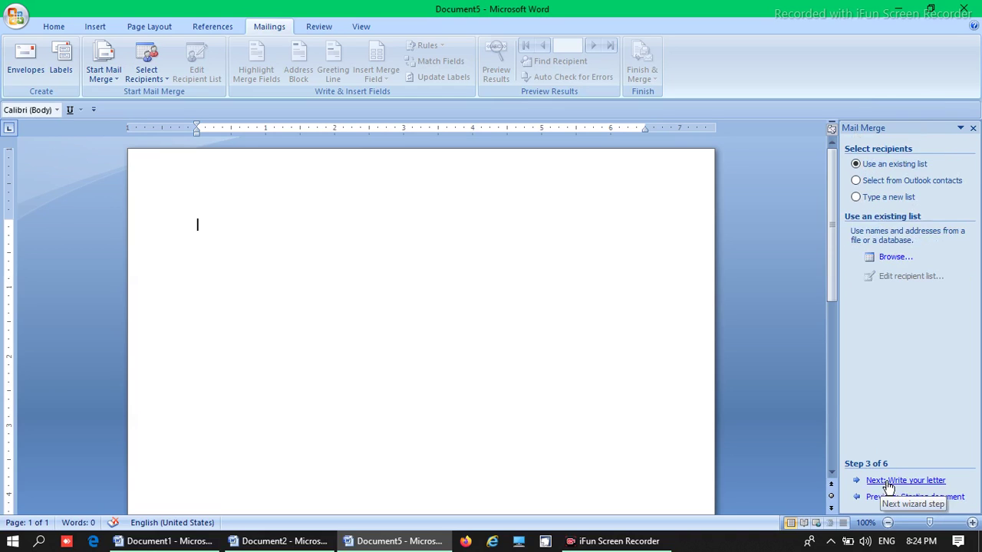
click(879, 201)
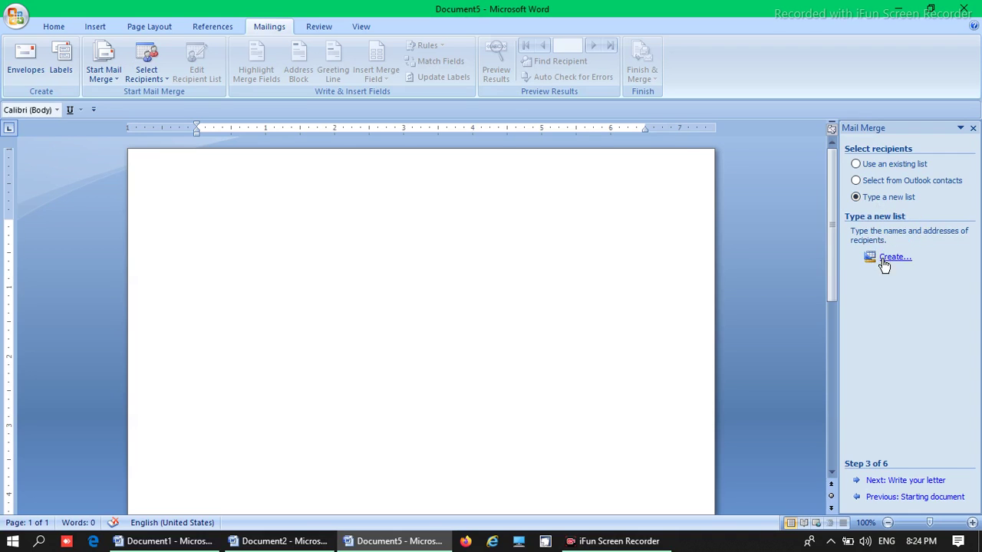
click(883, 259)
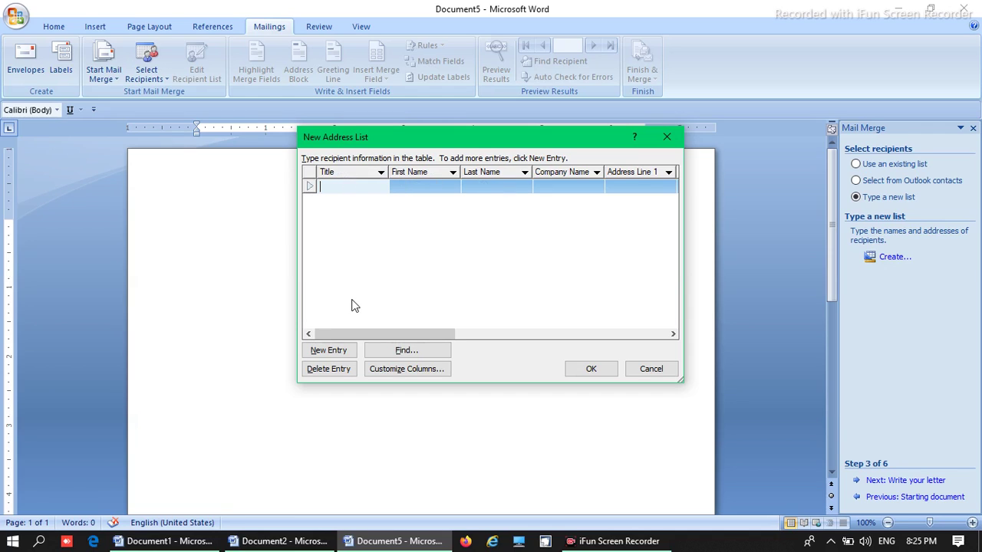
click(390, 371)
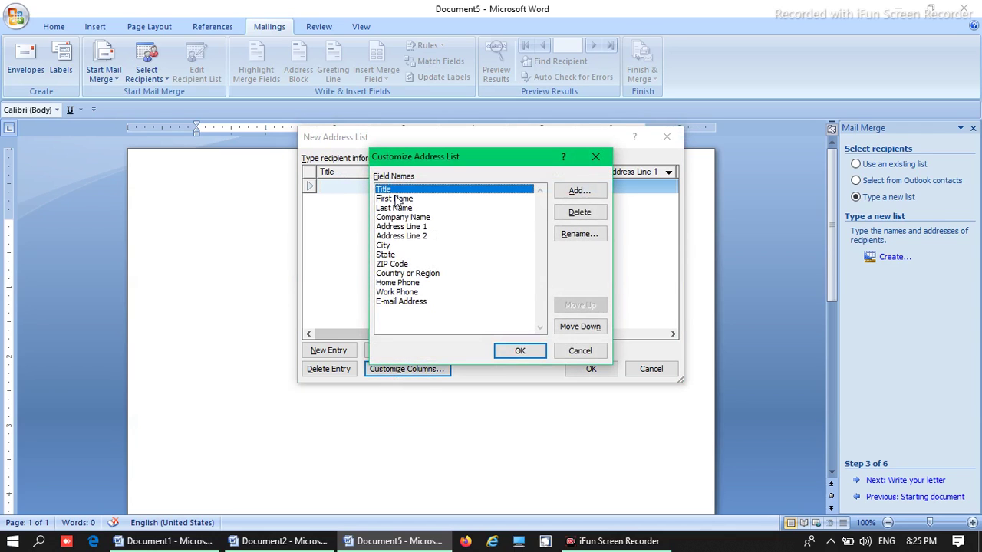
Step: Rename the First Name column to Name and Last Name to Father Name
click(396, 199)
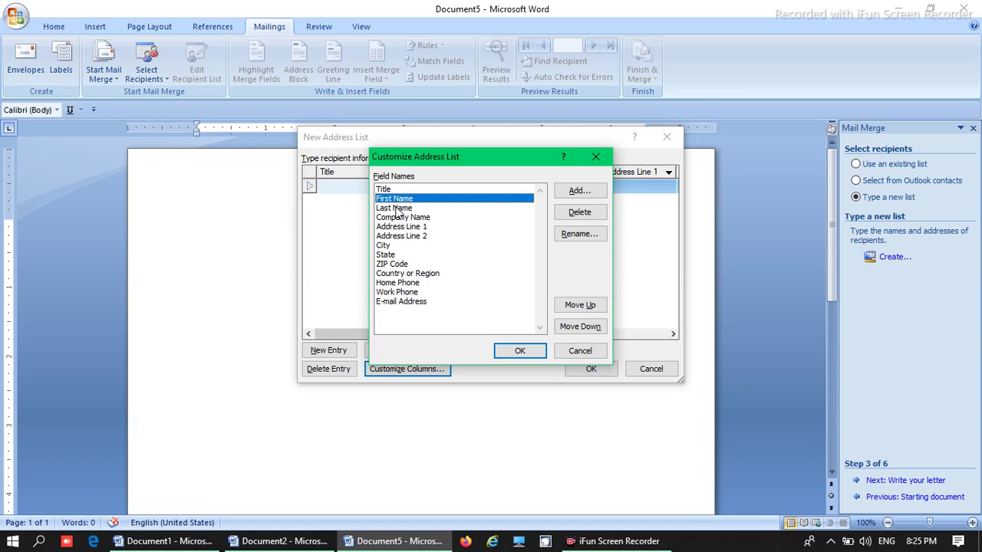
click(394, 208)
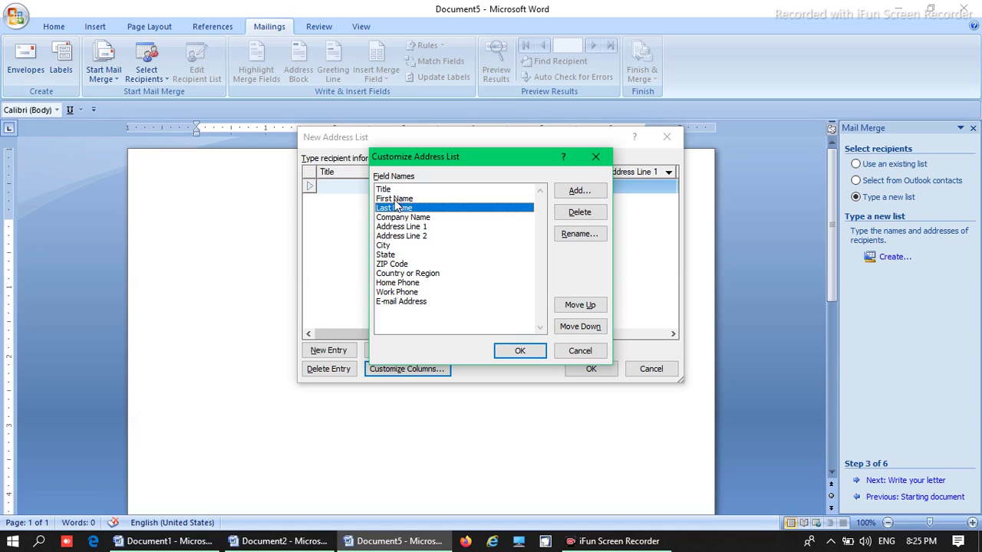
click(394, 200)
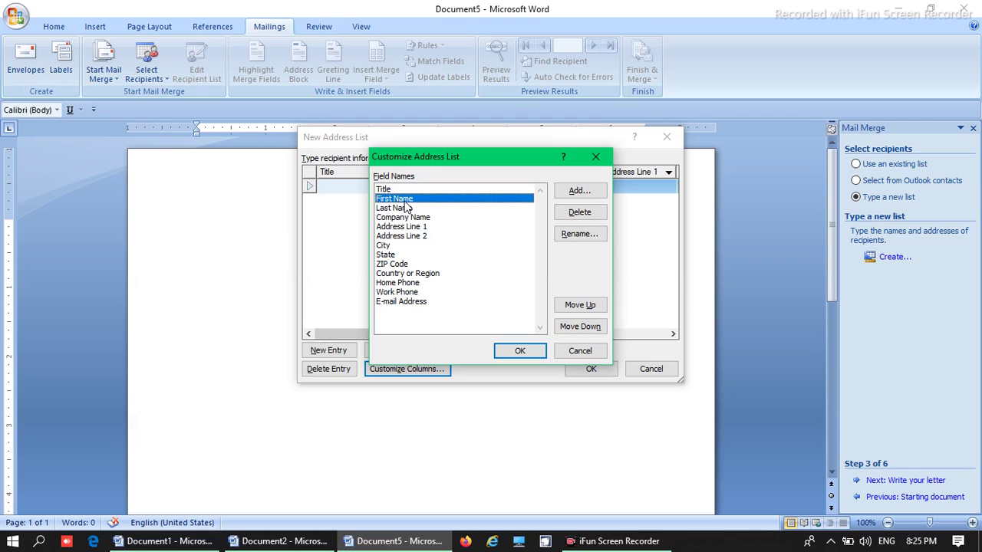
click(570, 238)
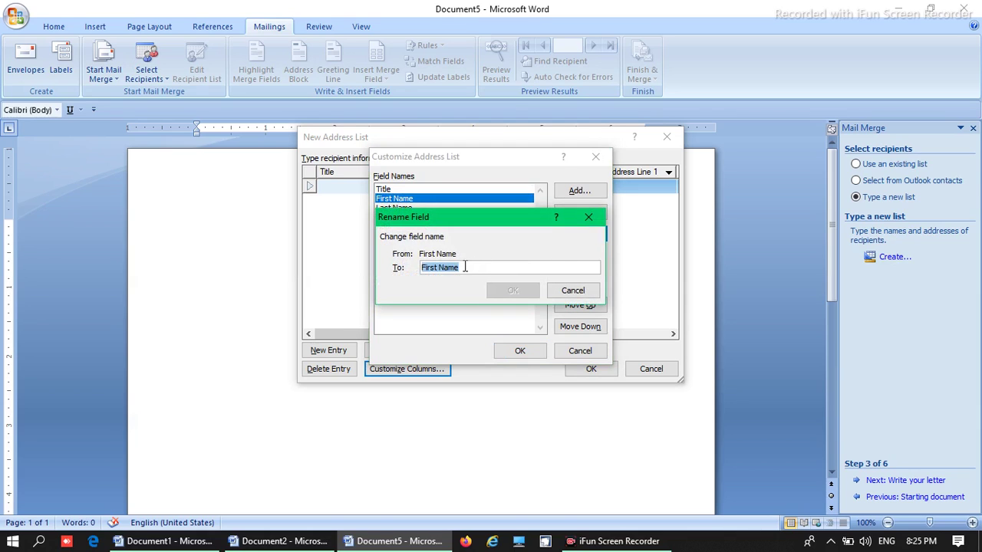
text(Name)
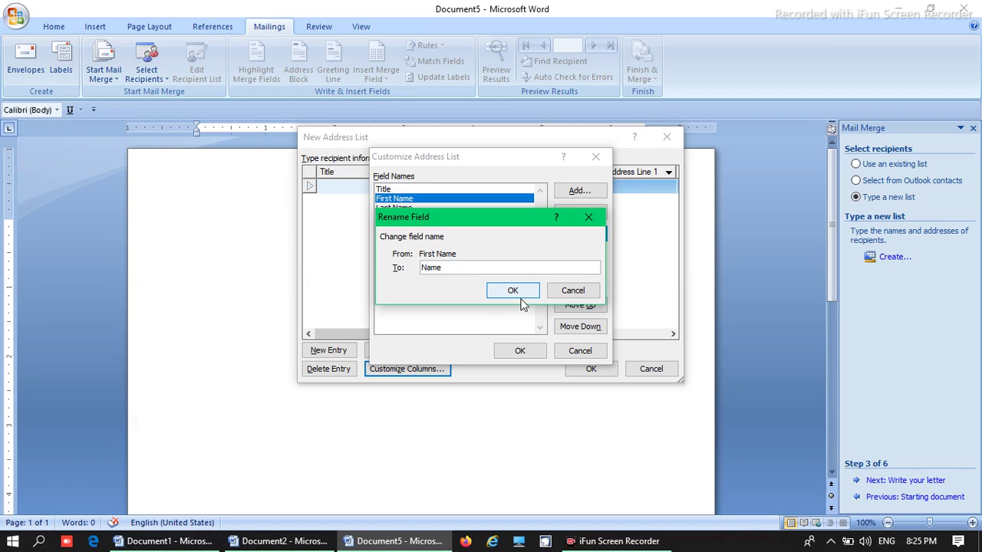
click(520, 294)
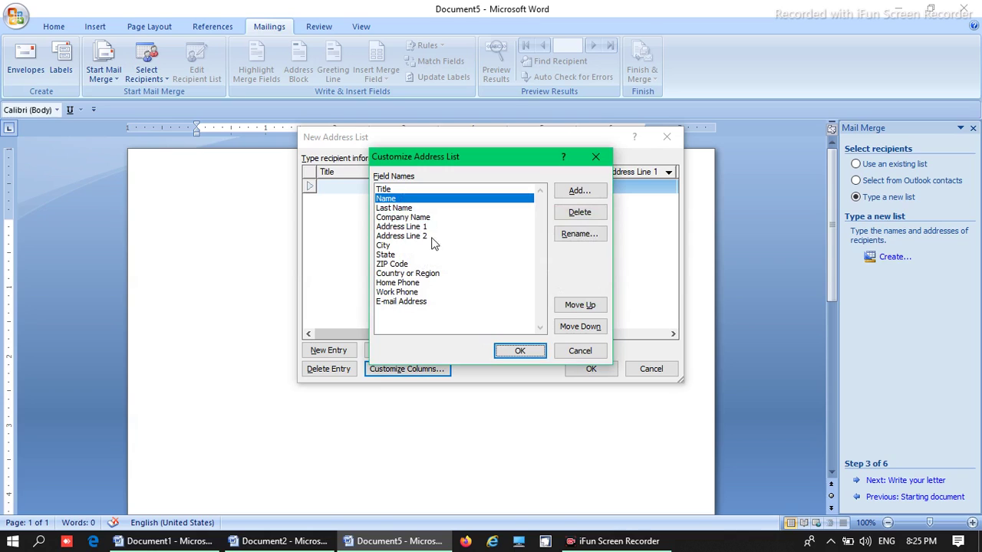
click(392, 209)
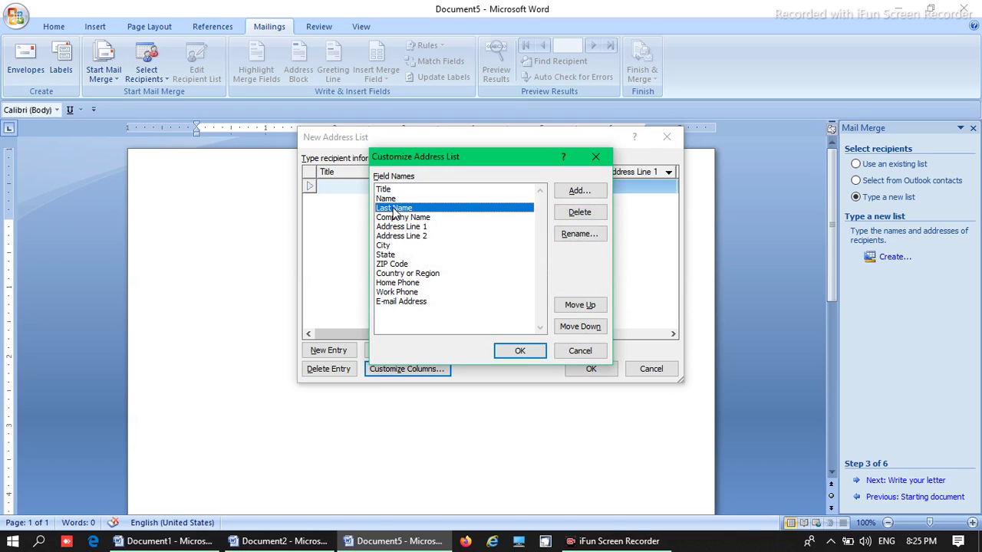
click(571, 238)
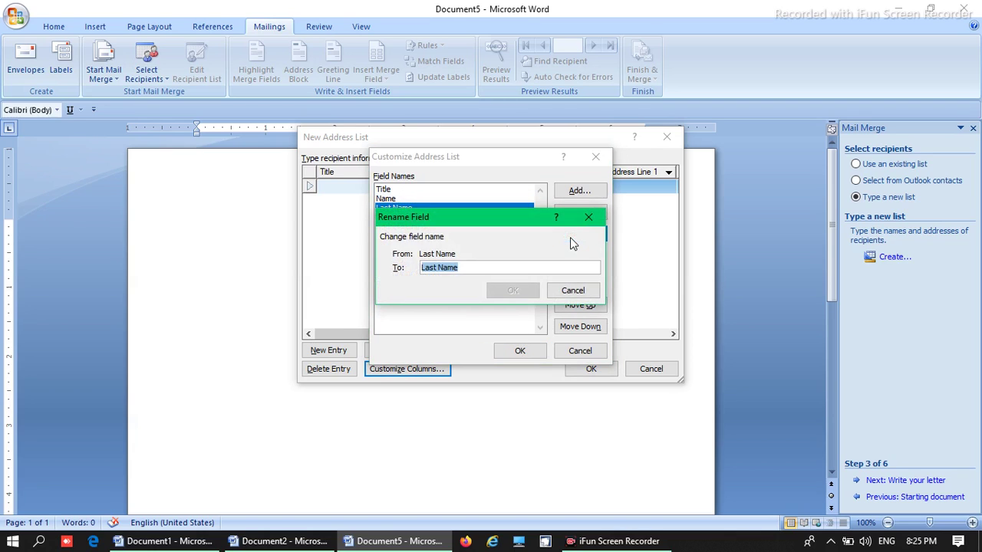
text(Father )
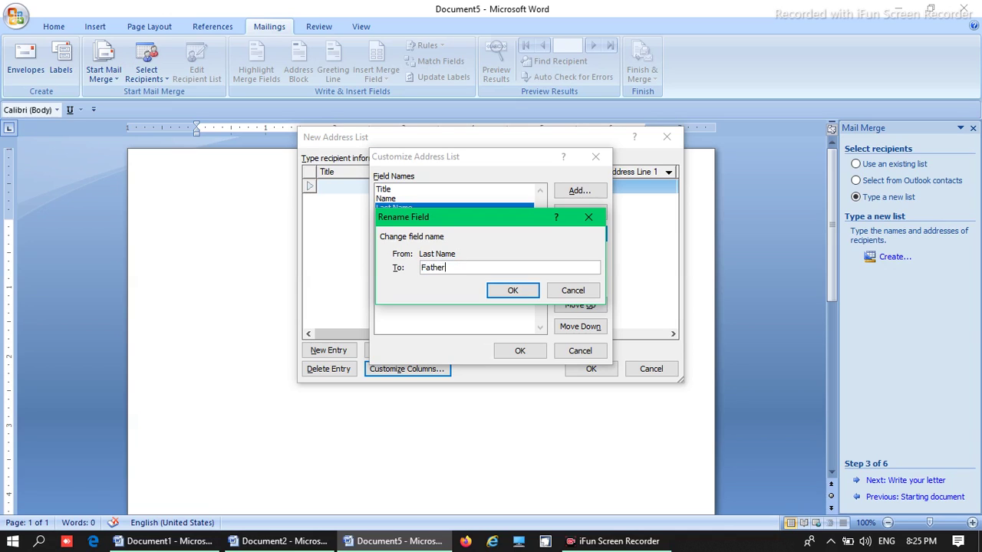
text(Name)
click(526, 295)
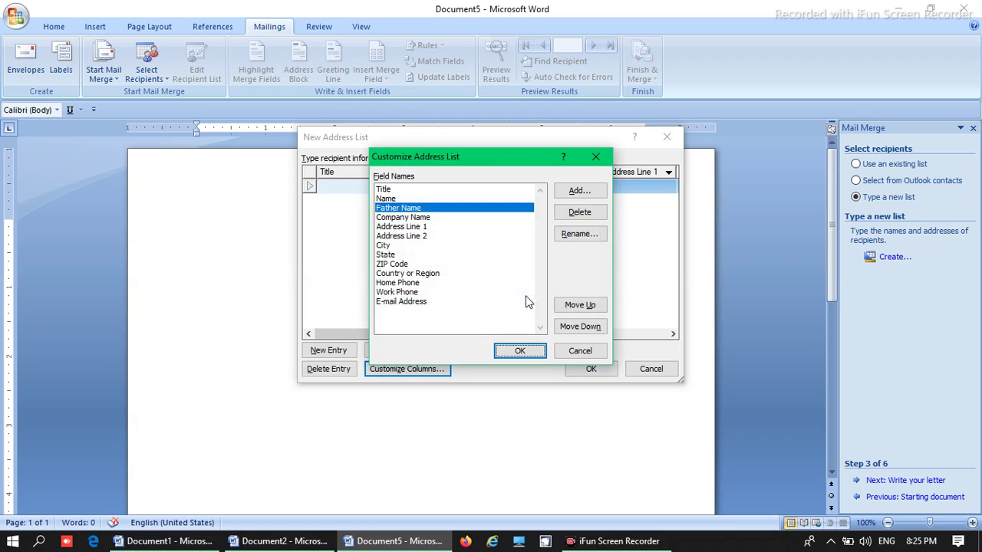
Step: Delete the Company Name and ZIP Code columns and apply the customised list
click(426, 219)
click(580, 214)
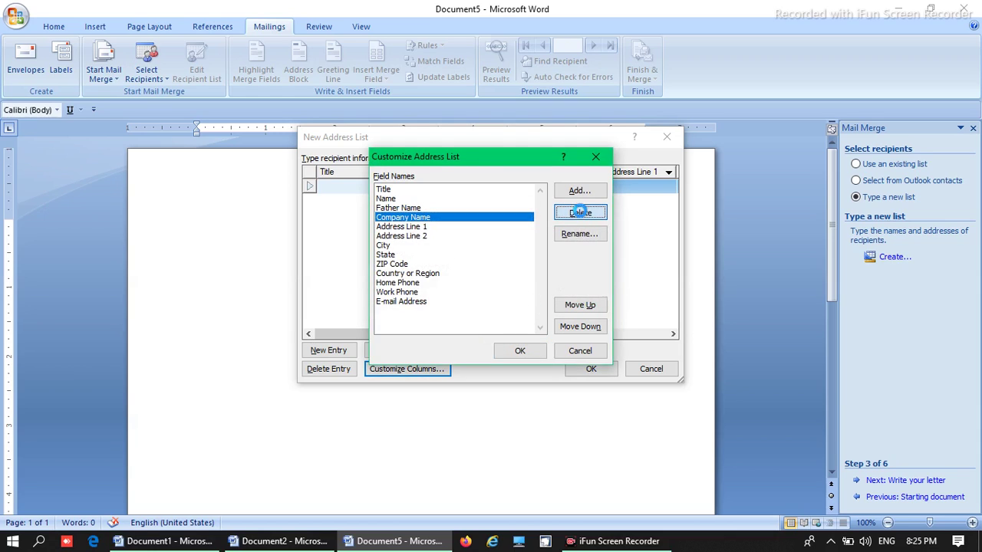
click(473, 311)
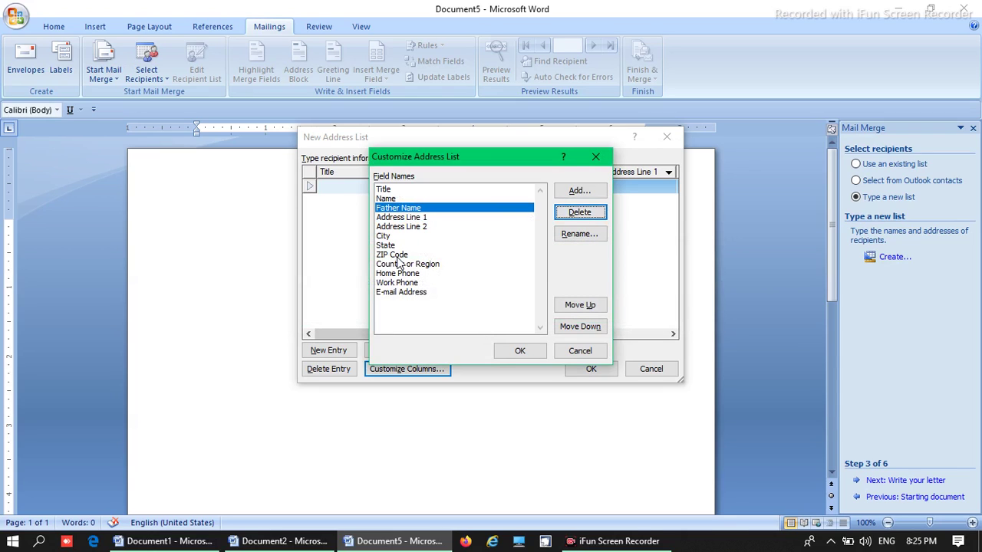
click(397, 256)
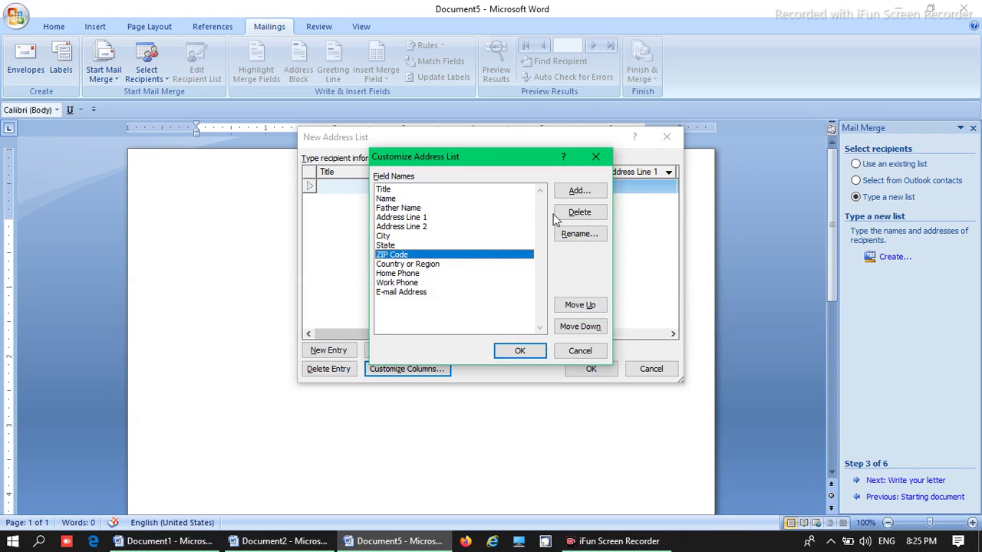
click(602, 216)
click(473, 310)
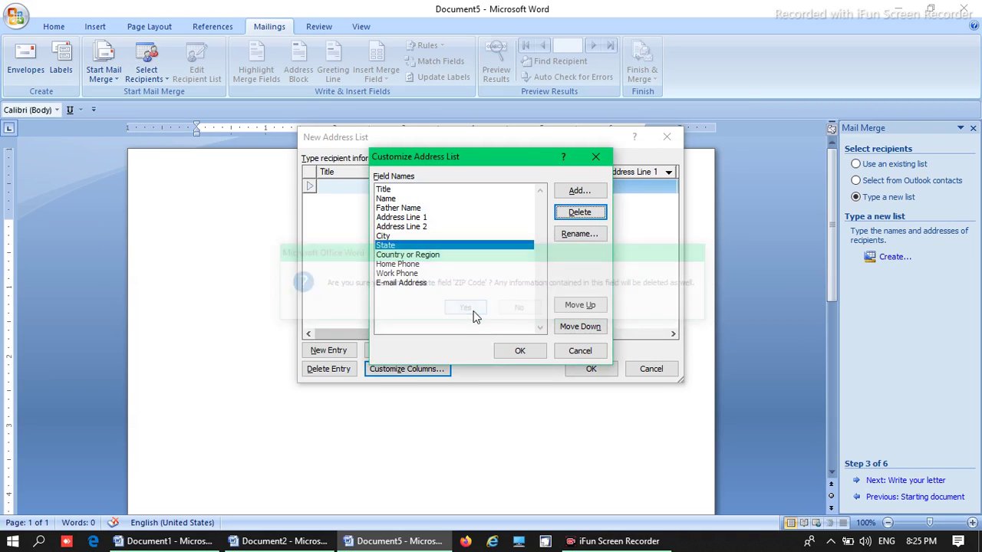
click(518, 351)
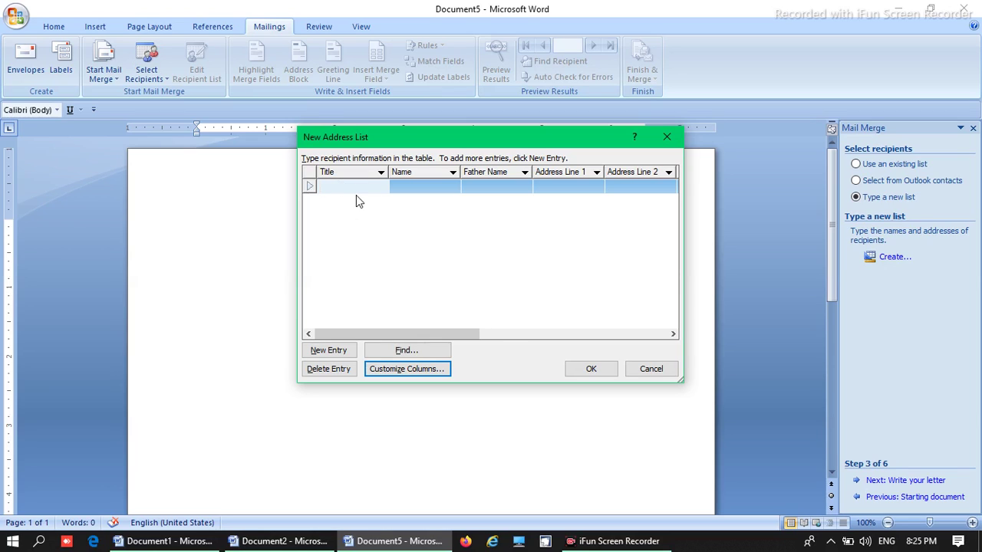
Step: Enter the first recipient's title Mr, their full name and their father's name
text(Mr)
key(Tab)
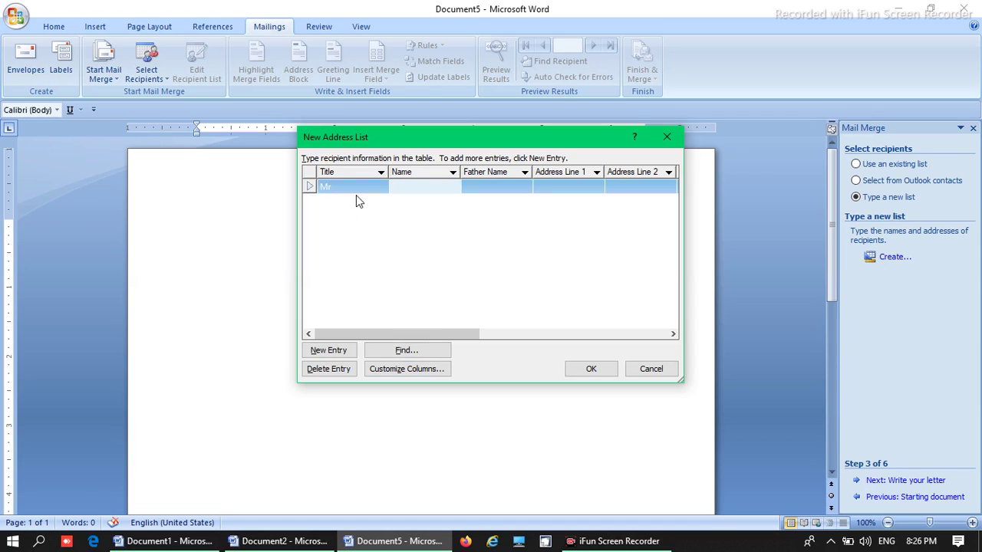
key(Tab)
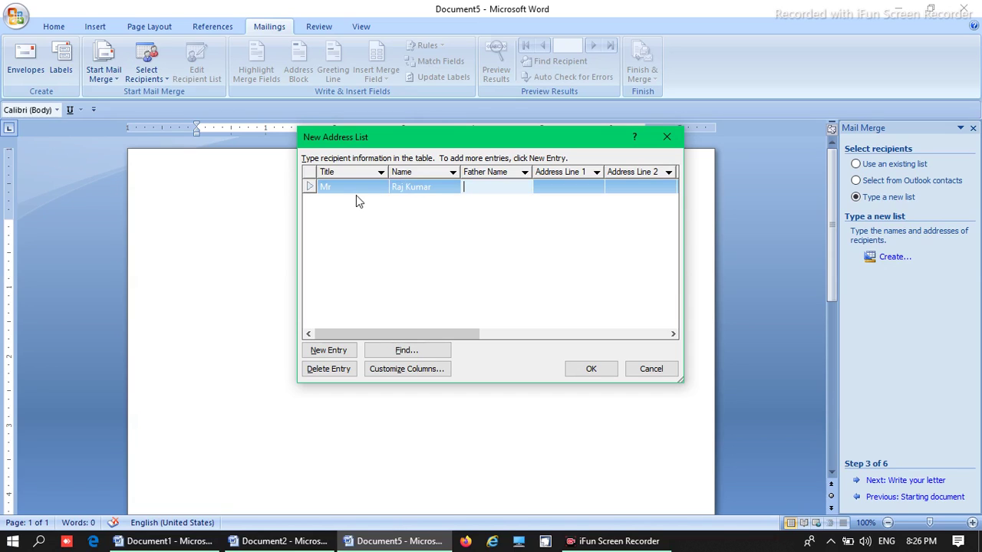
text(Raju)
key(Tab)
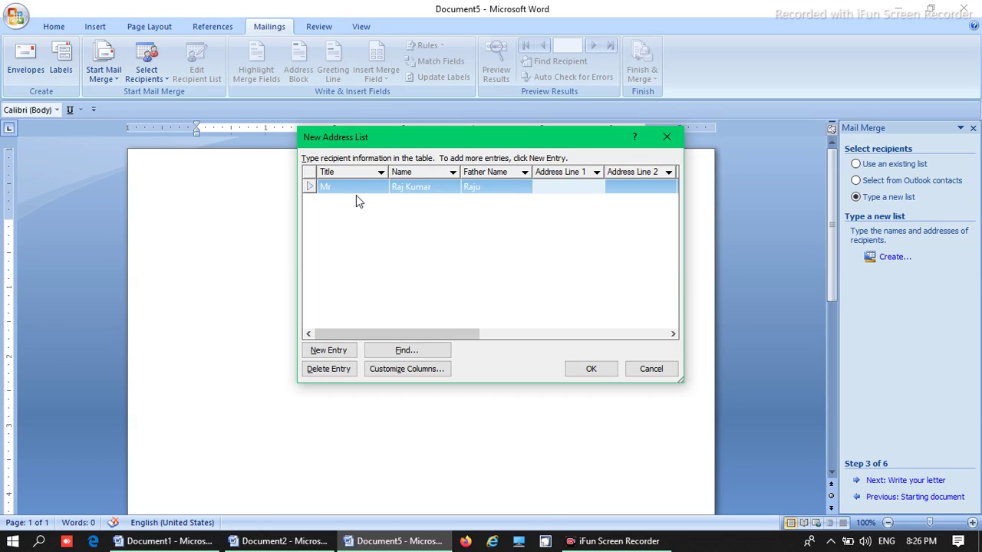
Step: Fill in the first recipient's address line, city and state, correcting the mistyped city
text(Gomti Nagar)
key(Tab)
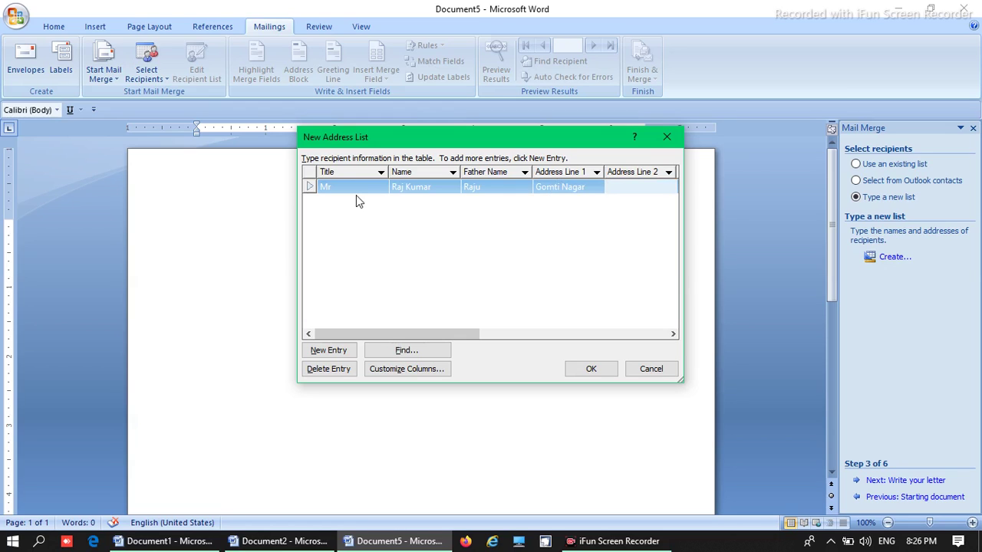
text(Lucknow)
key(Tab)
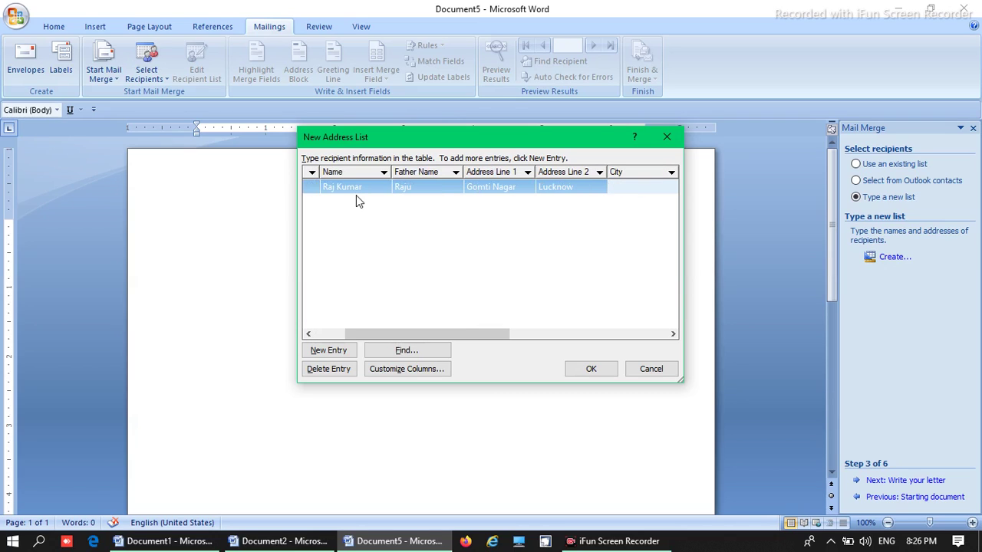
text(Lu)
key(BackSpace)
key(BackSpace)
text(Lko)
key(Tab)
text(Up)
key(Tab)
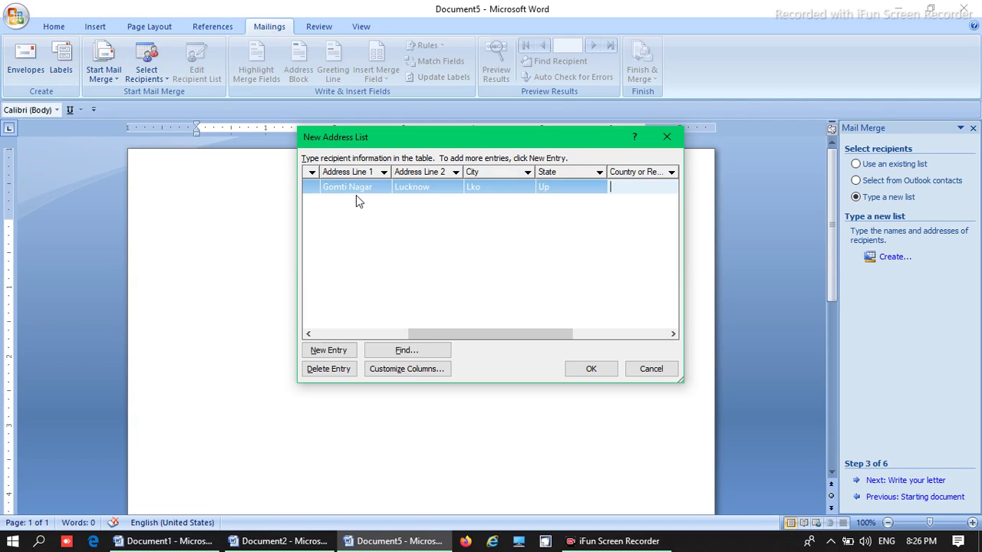
key(Tab)
key(Tab)
key(Tab)
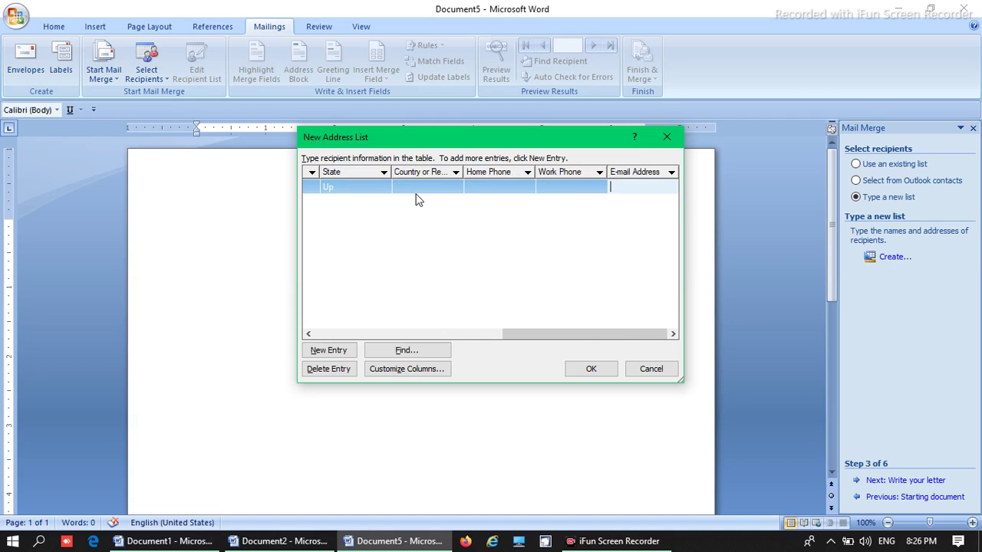
key(Tab)
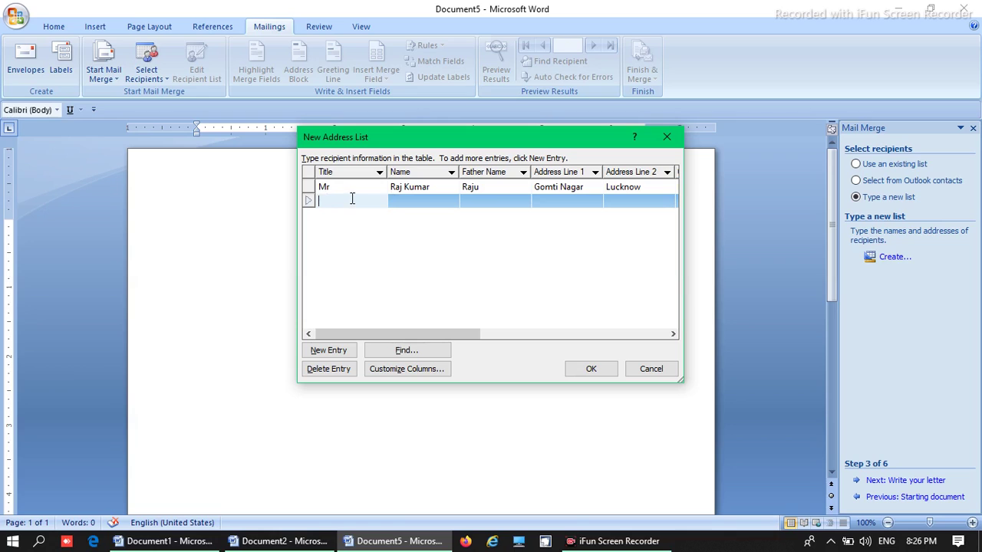
Step: Save the new address list as rr.mdb
click(591, 368)
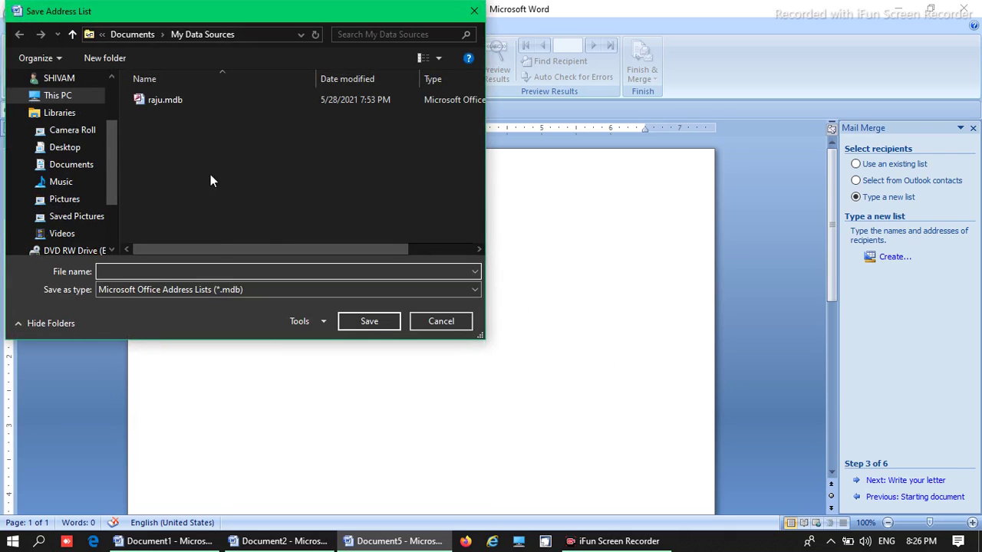
click(179, 270)
text(m)
click(371, 325)
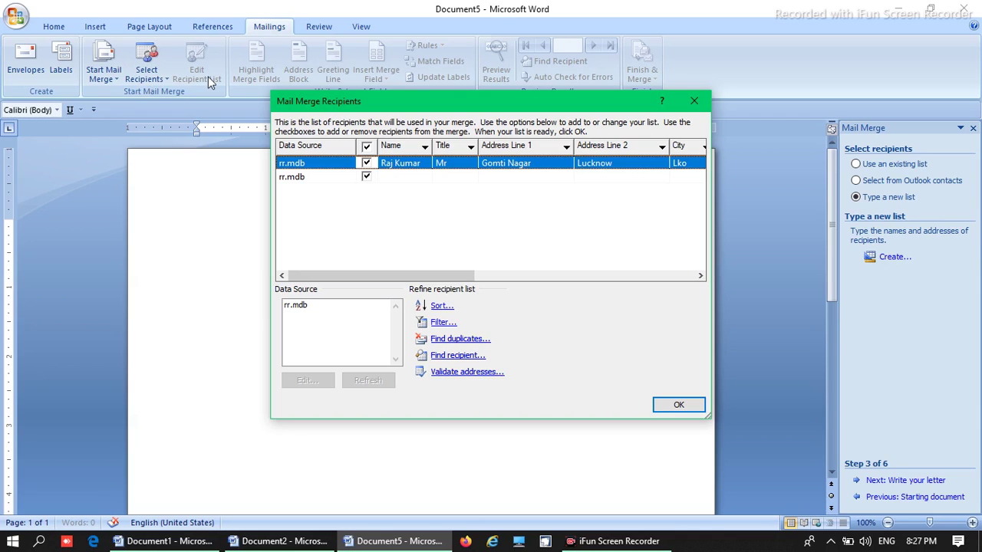
Step: Uncheck the blank second entry in Mail Merge Recipients and confirm the list
click(366, 176)
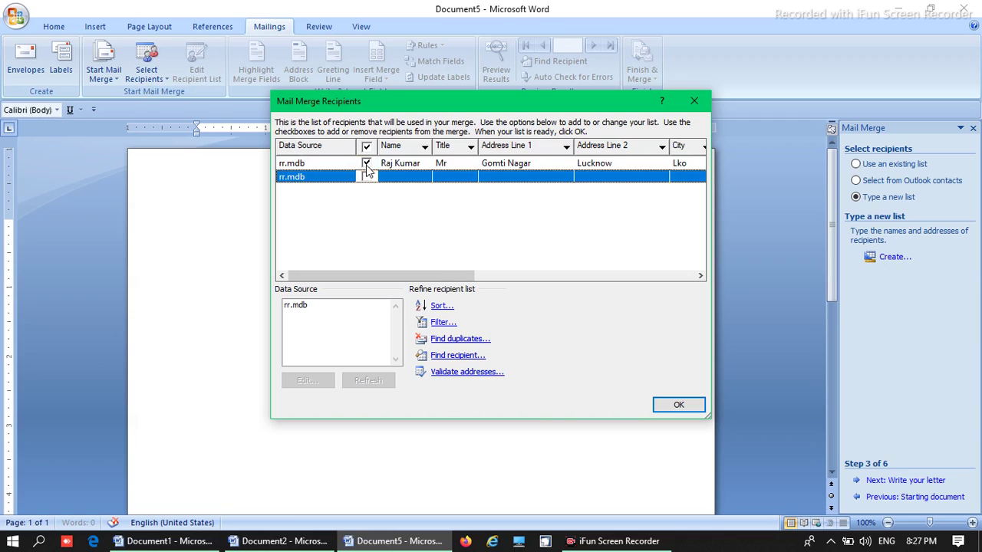
click(452, 163)
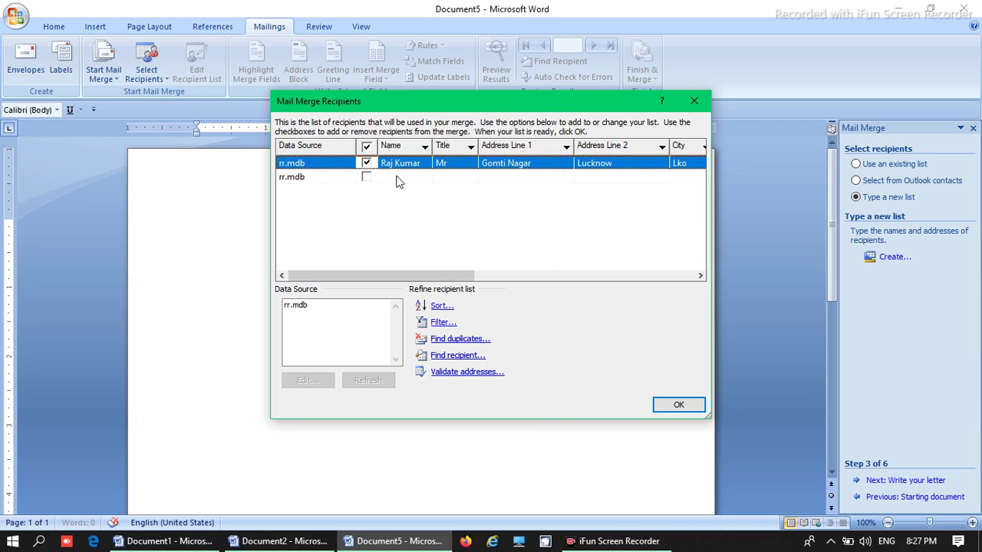
click(672, 405)
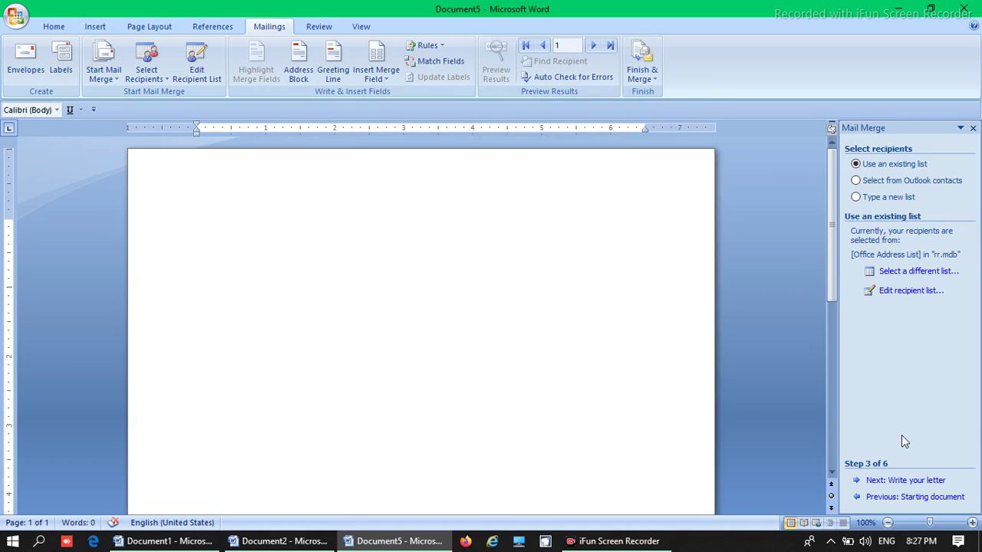
Step: Insert an «AddressBlock» in the Mr. Josh Q. Randall Jr. name format, followed by a blank line
click(901, 481)
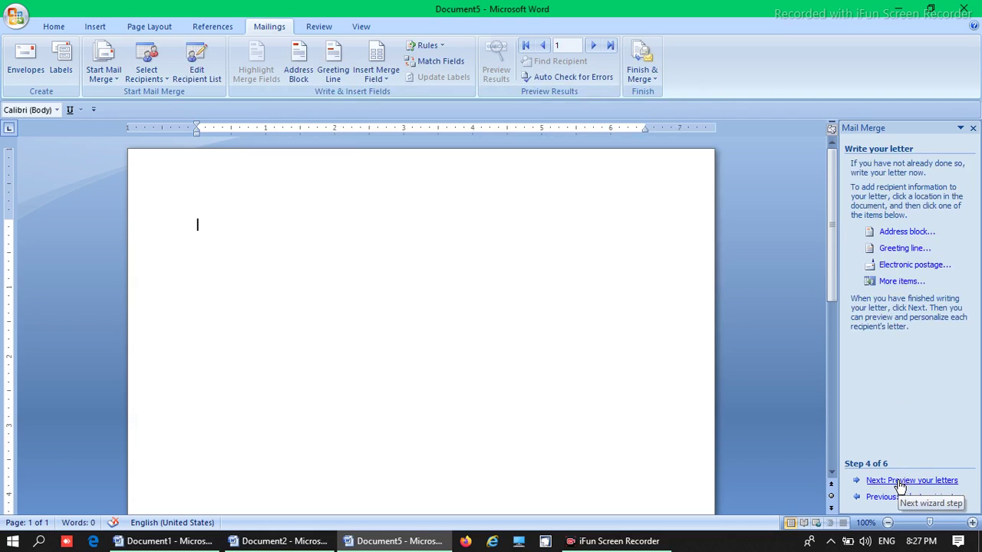
click(912, 237)
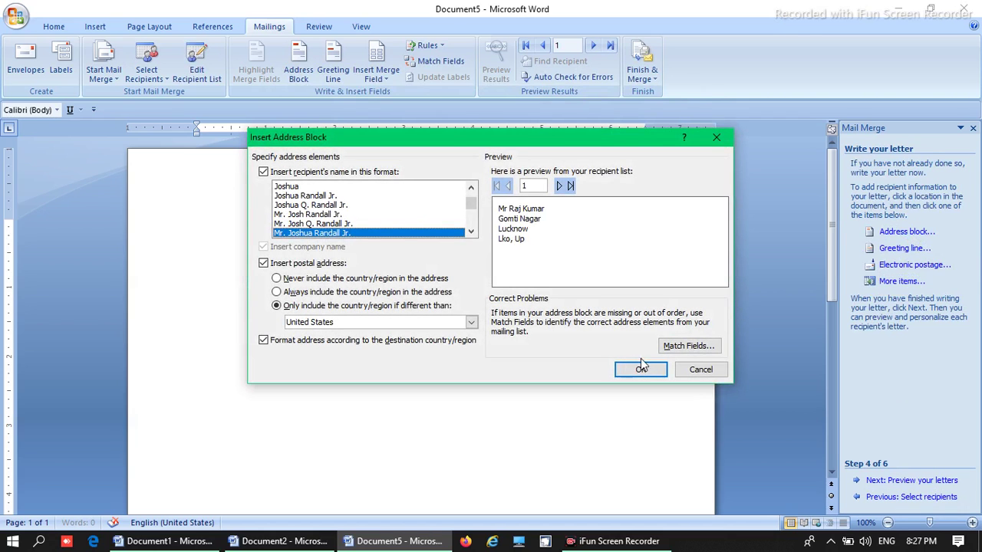
click(336, 216)
click(334, 224)
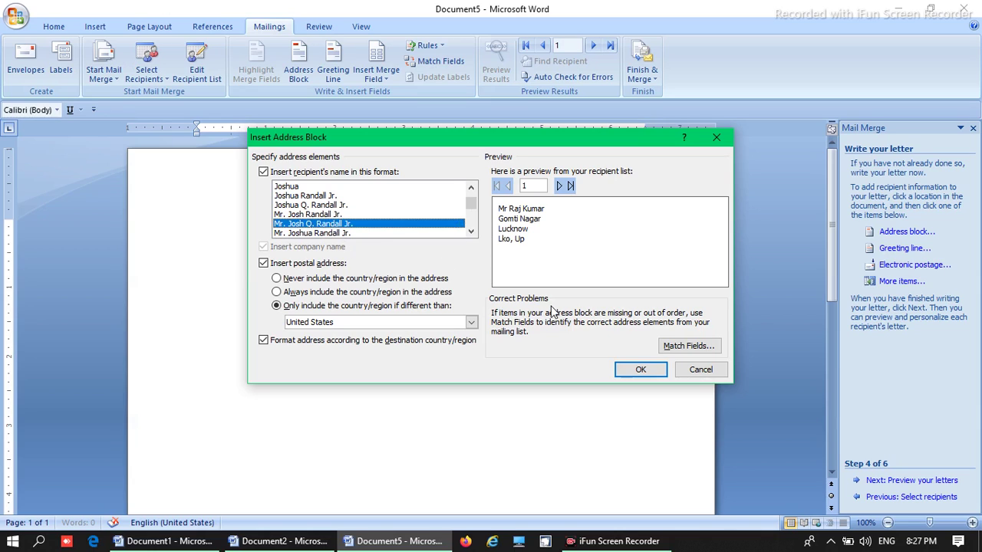
click(648, 368)
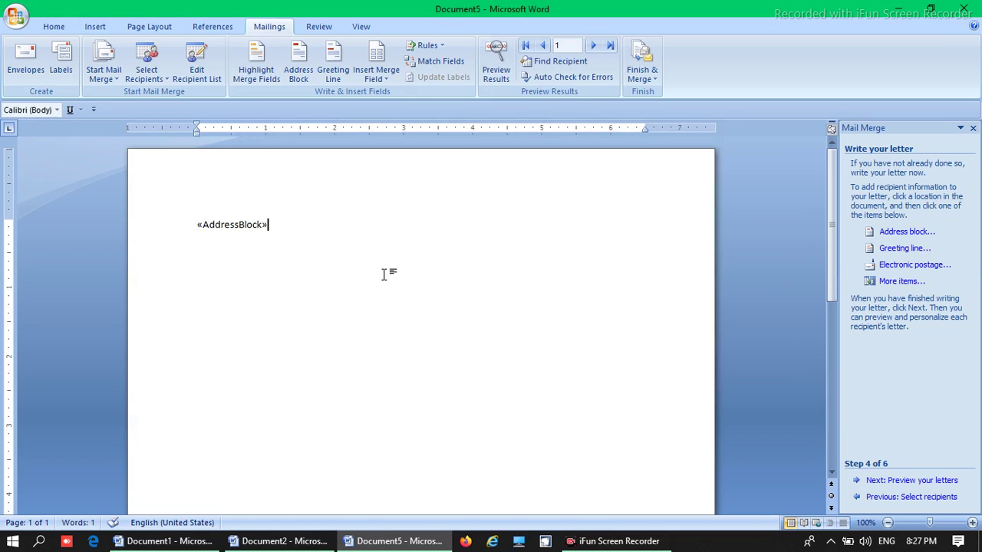
key(Return)
click(171, 542)
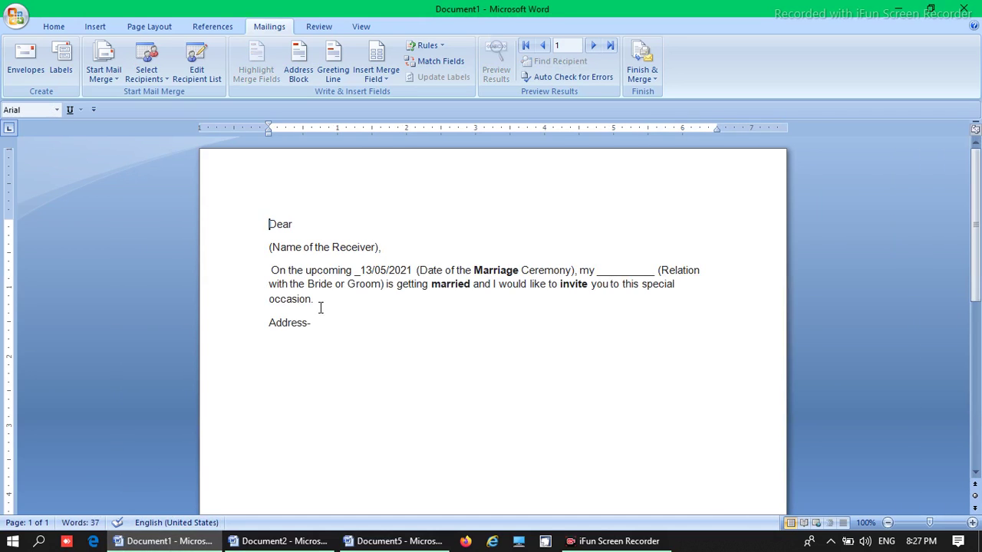
Step: Copy the whole invitation letter from Document1 and paste it below the address block
key(ctrl+a)
key(ctrl+c)
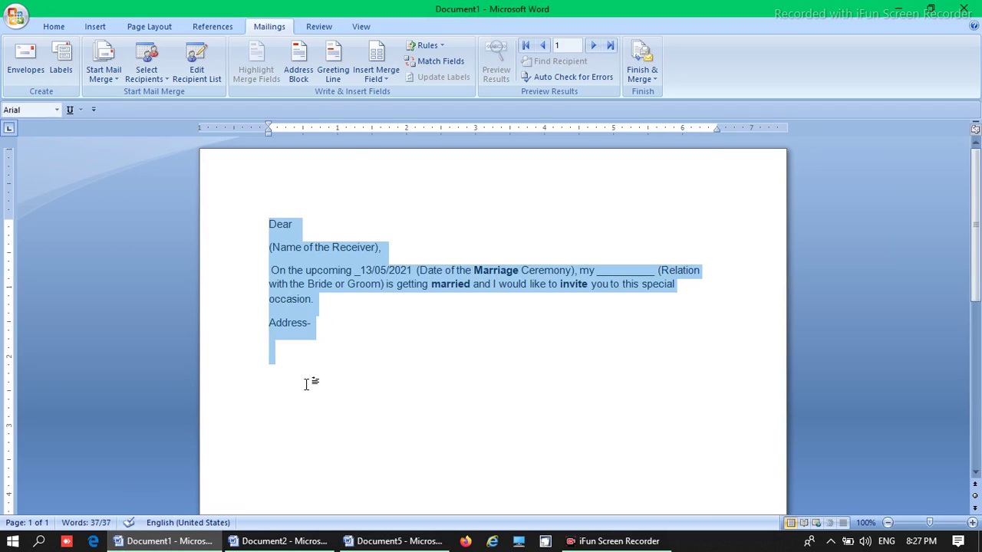
click(301, 537)
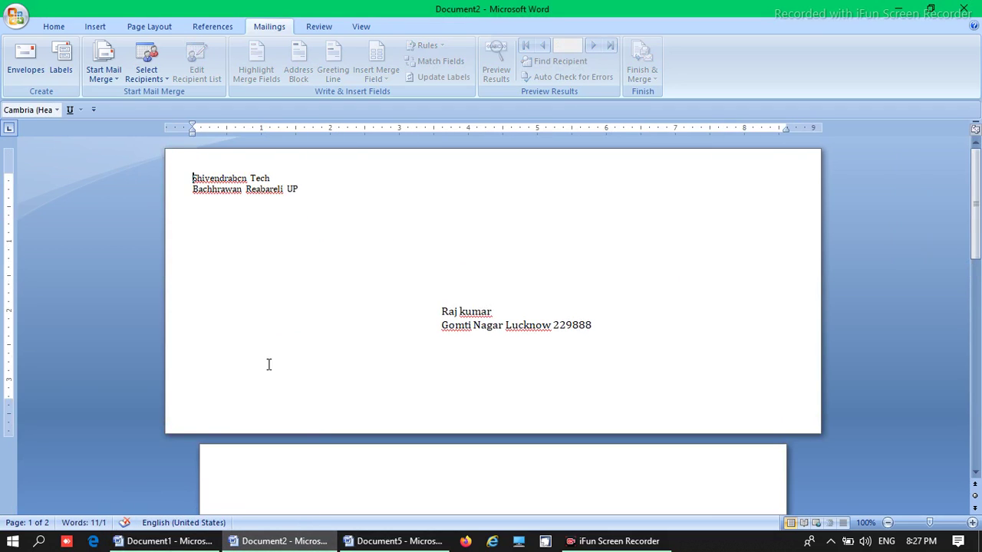
click(395, 540)
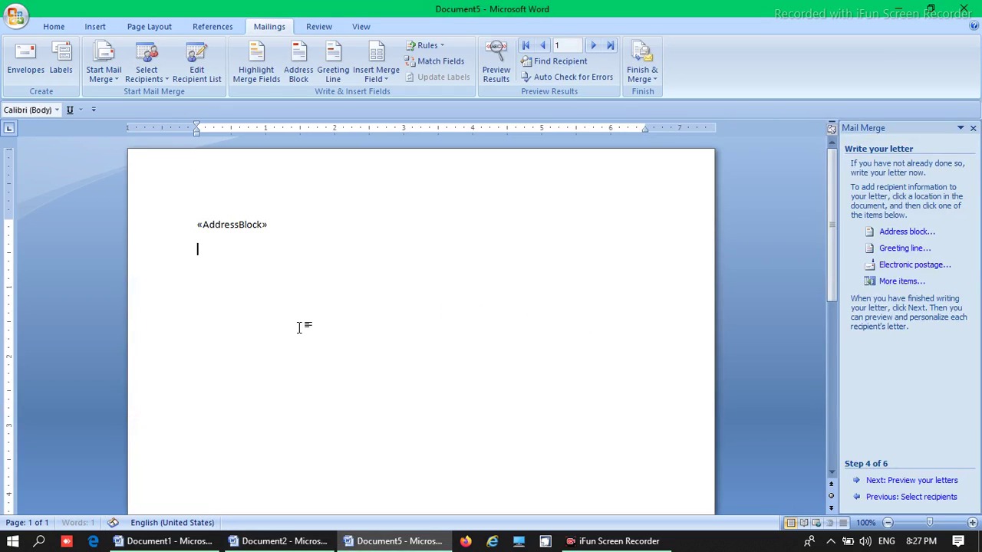
key(ctrl+v)
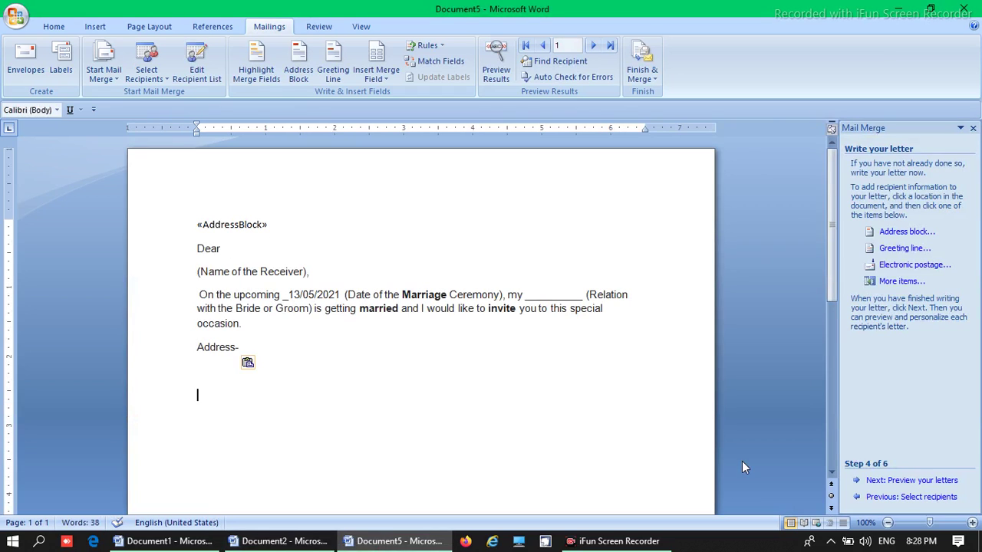
click(906, 483)
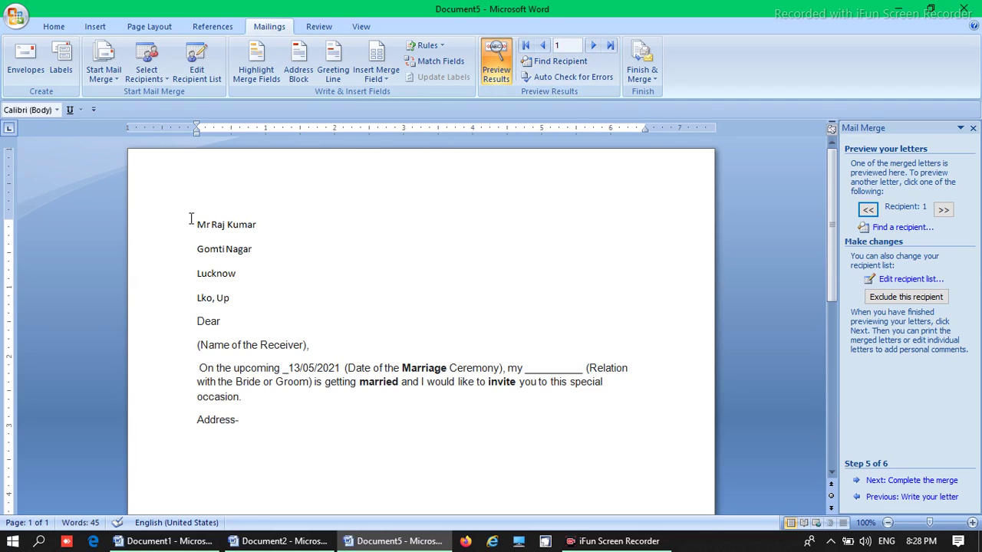
Step: Open the Finish & Merge dropdown on the Mailings tab
click(640, 71)
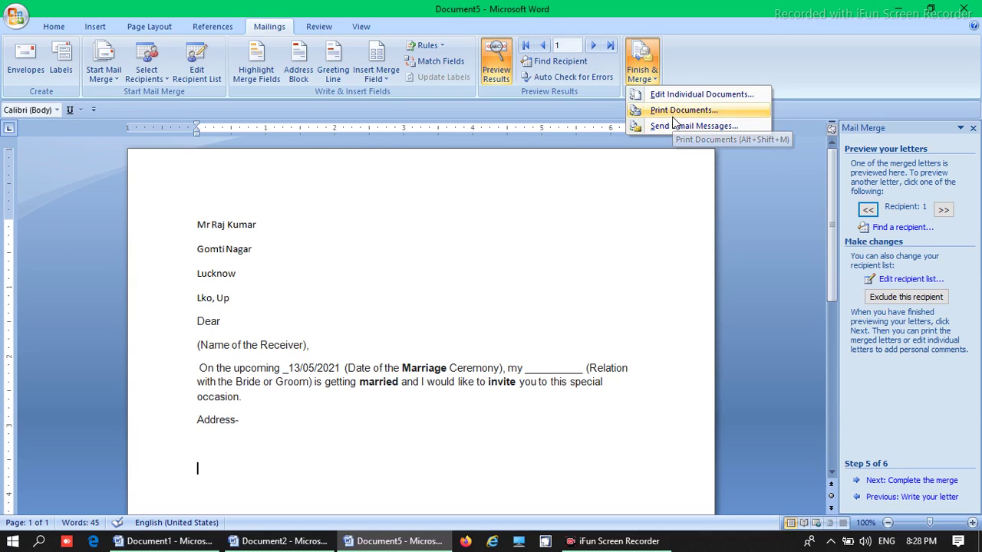
click(672, 113)
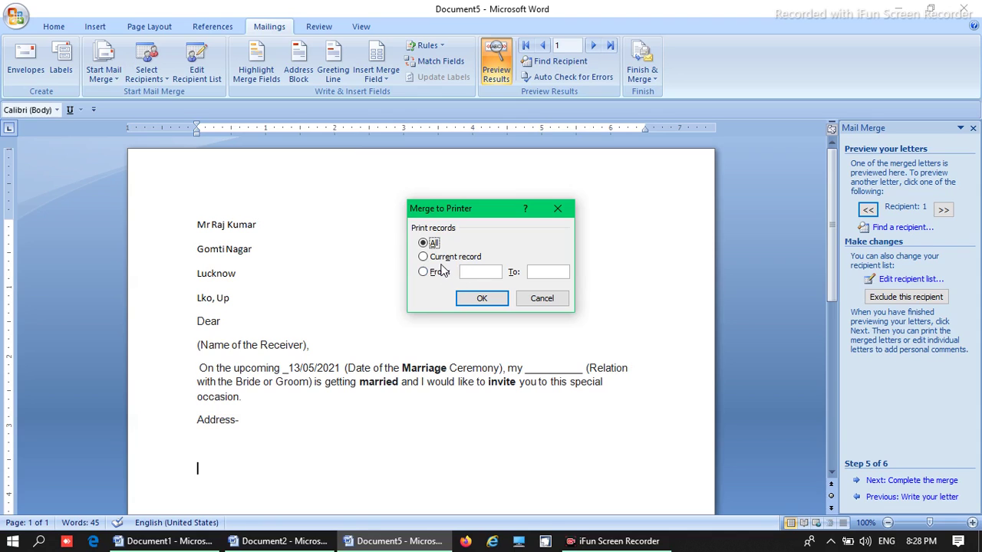
click(442, 259)
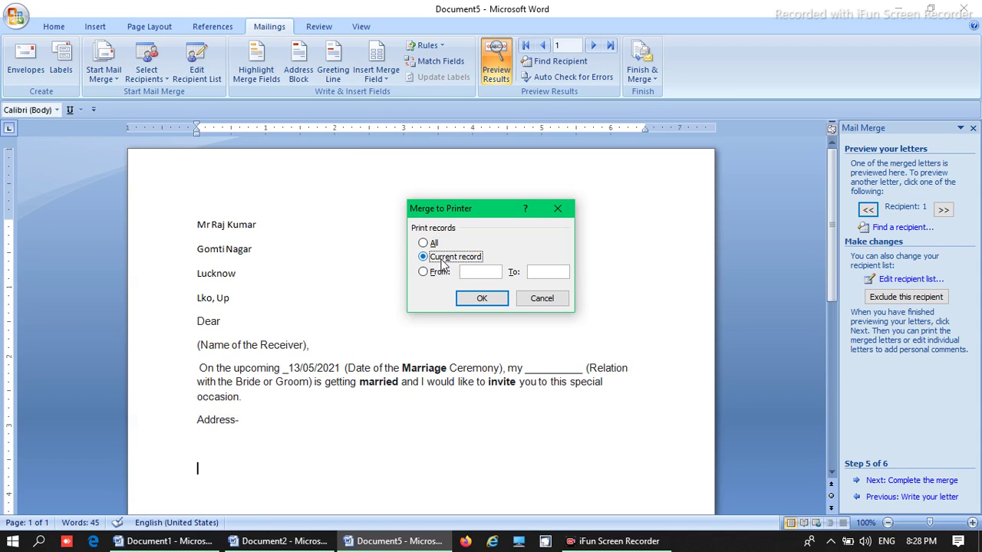
click(483, 301)
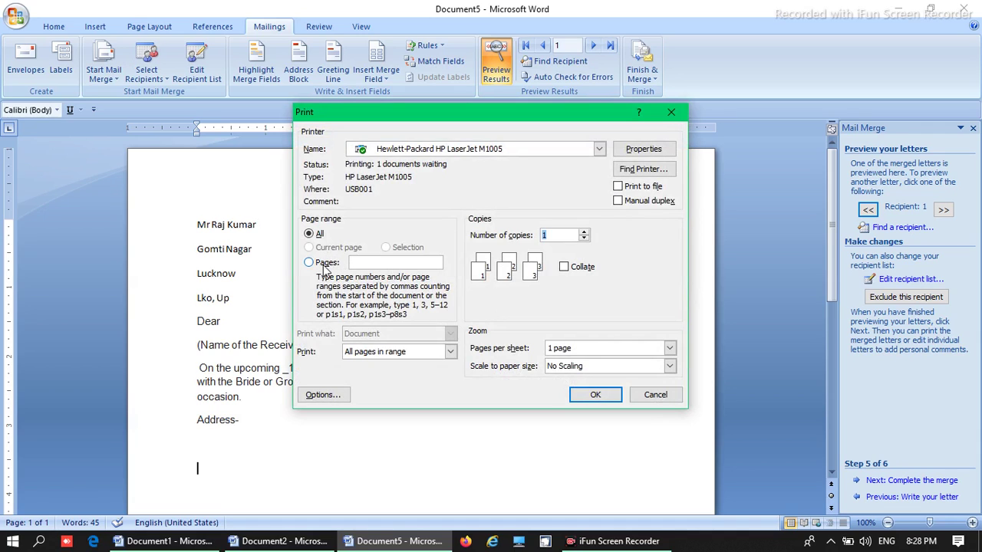
click(655, 395)
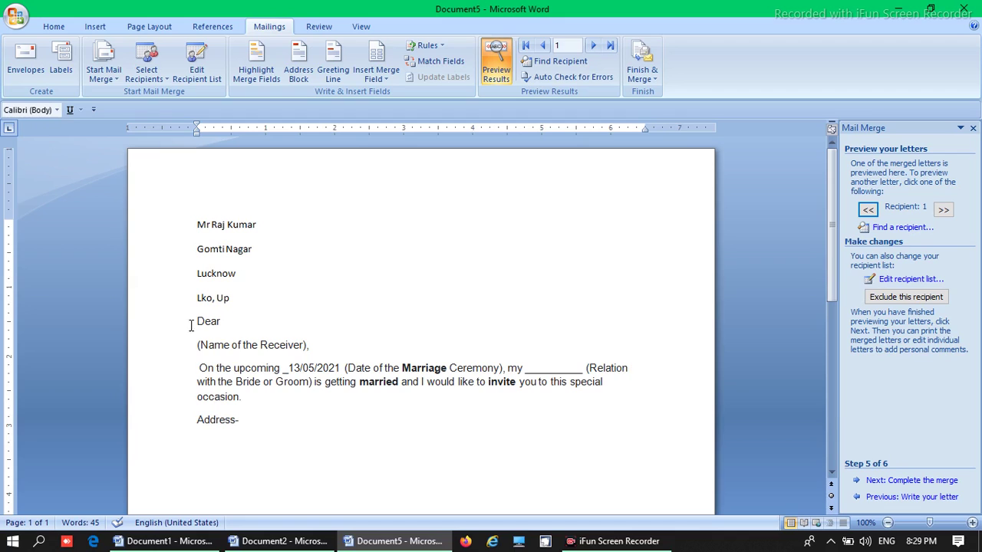
Step: Connect the existing raju.mdb database as the invitation letter's recipient list
click(164, 541)
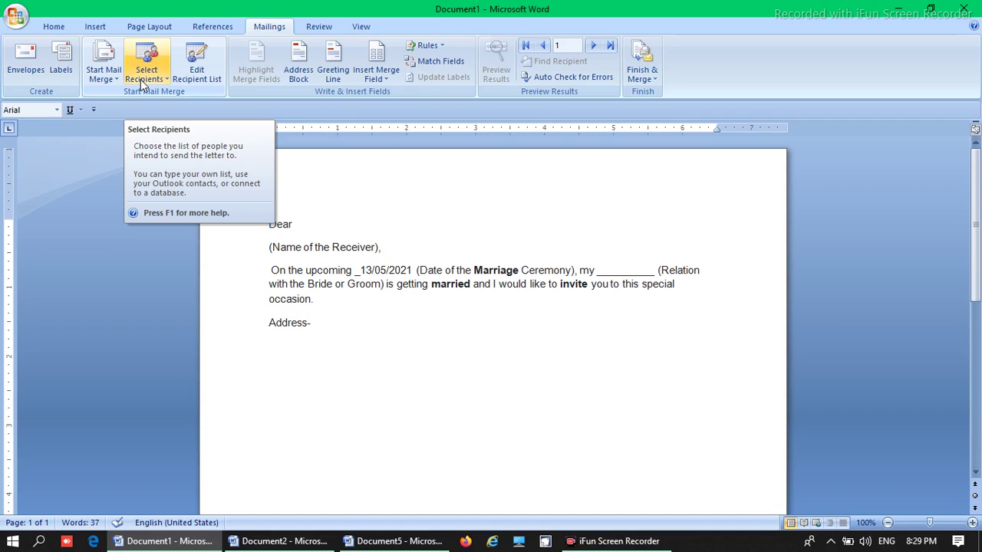
click(148, 79)
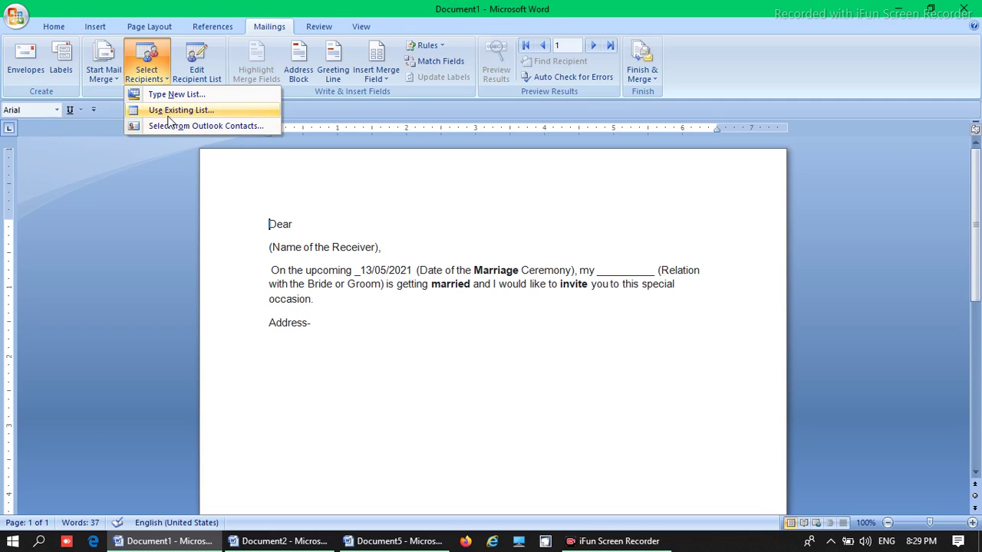
click(169, 113)
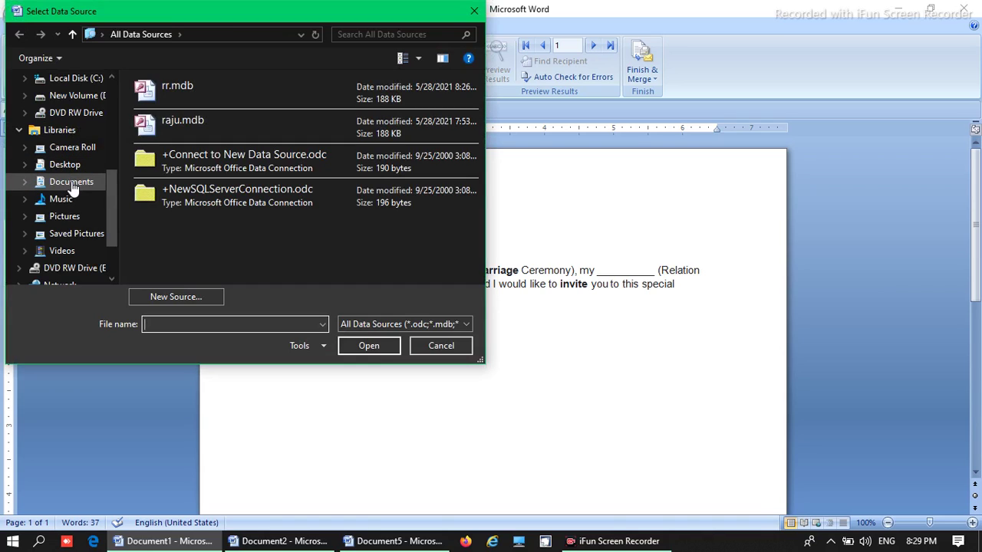
click(169, 132)
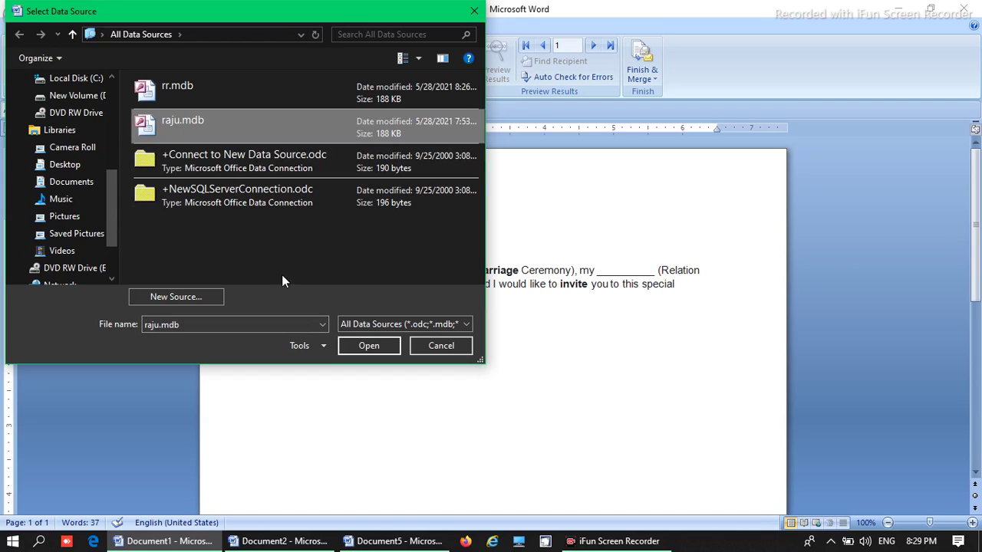
click(362, 349)
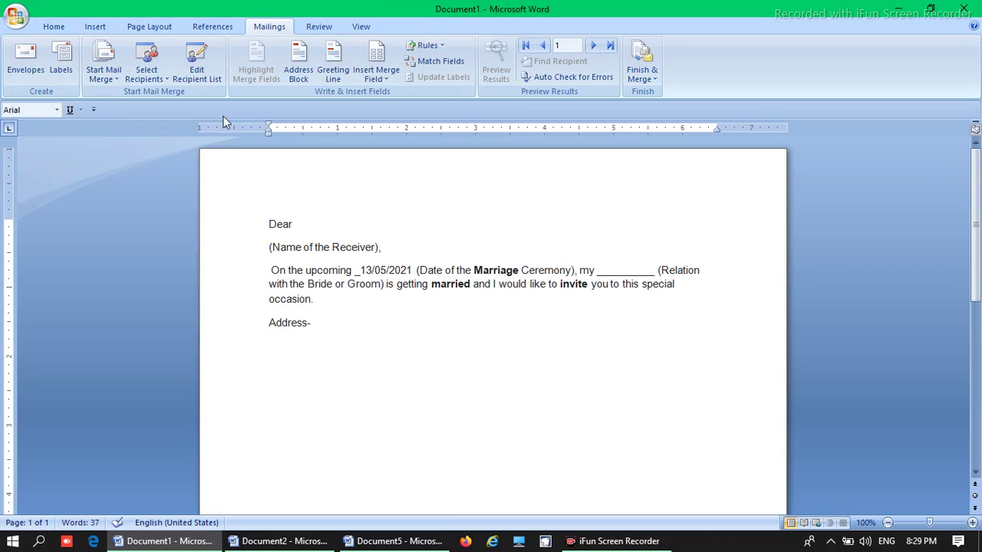
click(201, 80)
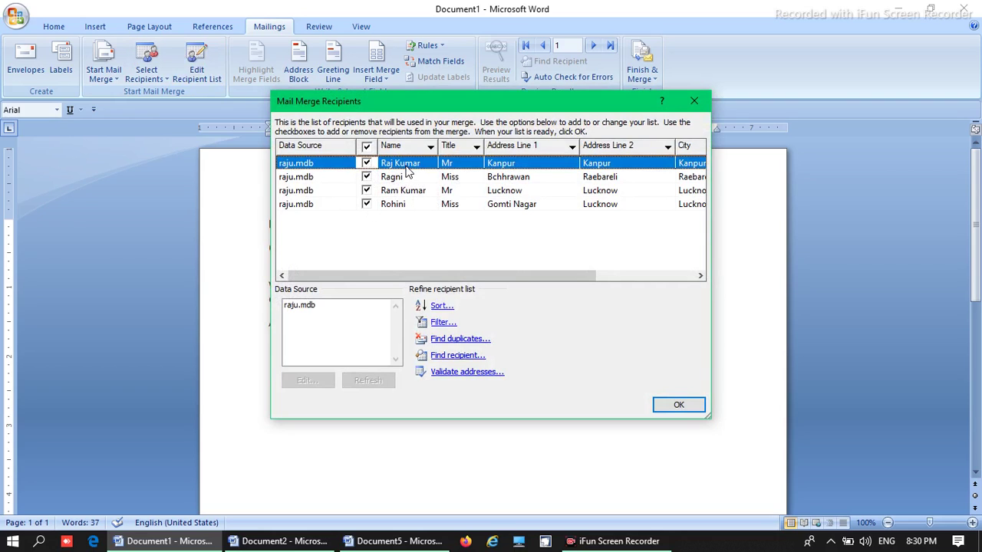
click(305, 306)
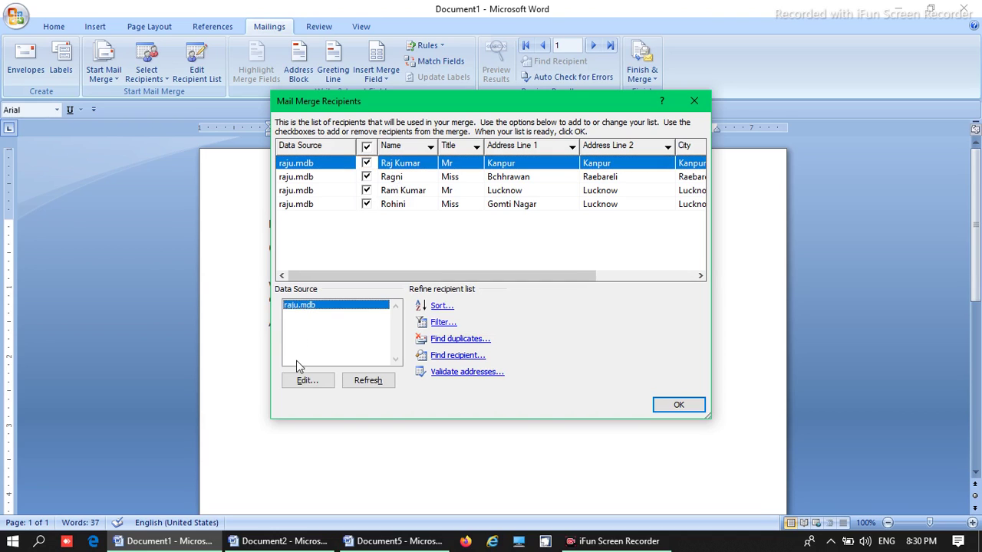
click(307, 381)
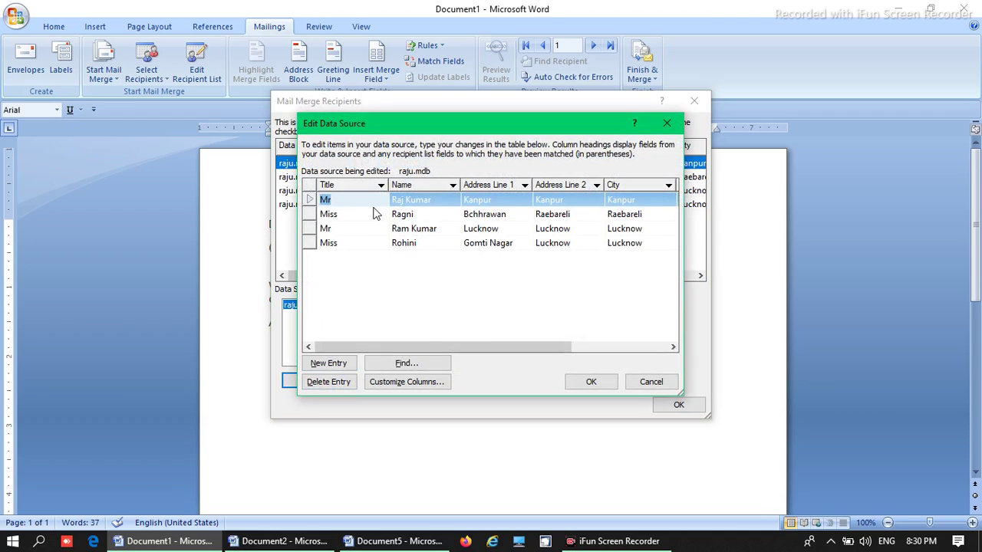
click(589, 390)
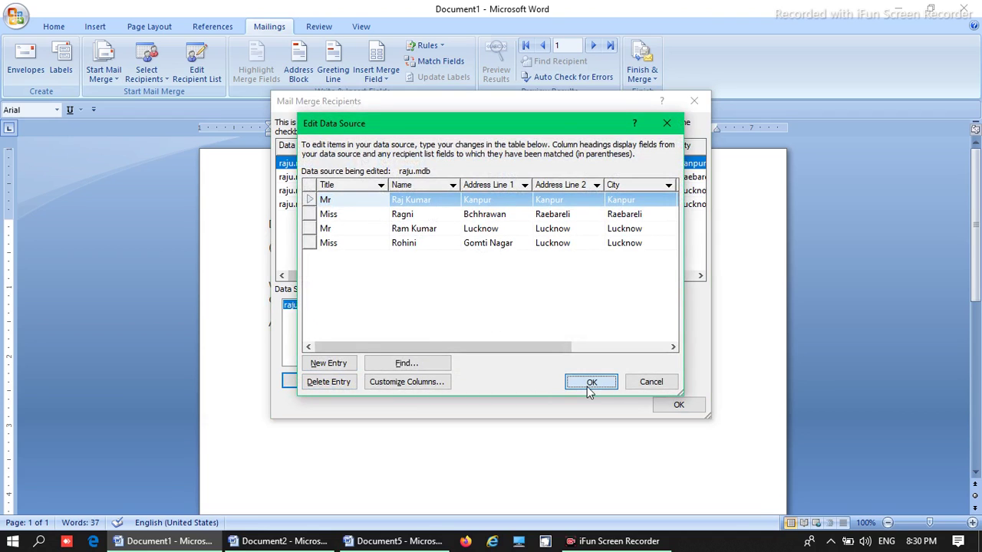
click(434, 304)
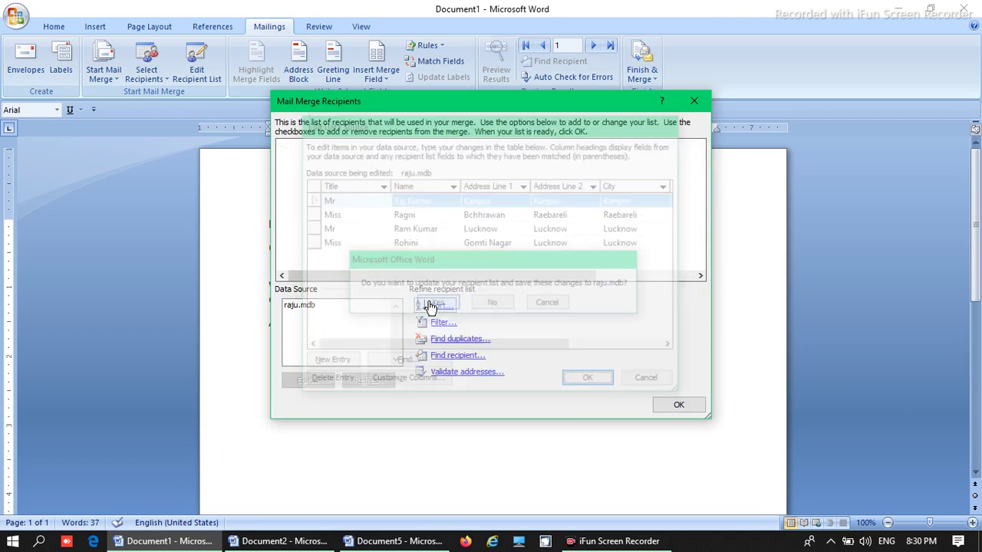
click(677, 405)
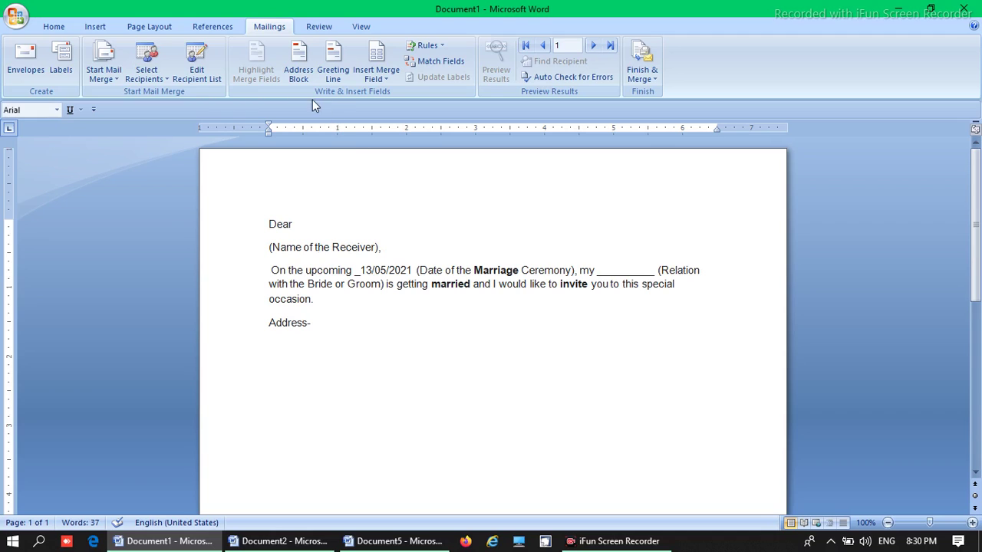
click(382, 80)
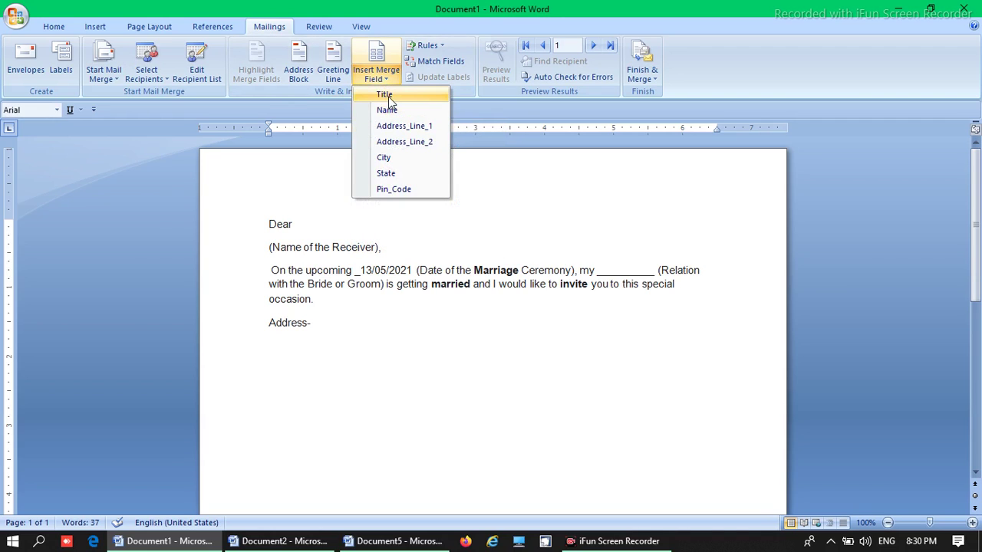
click(389, 95)
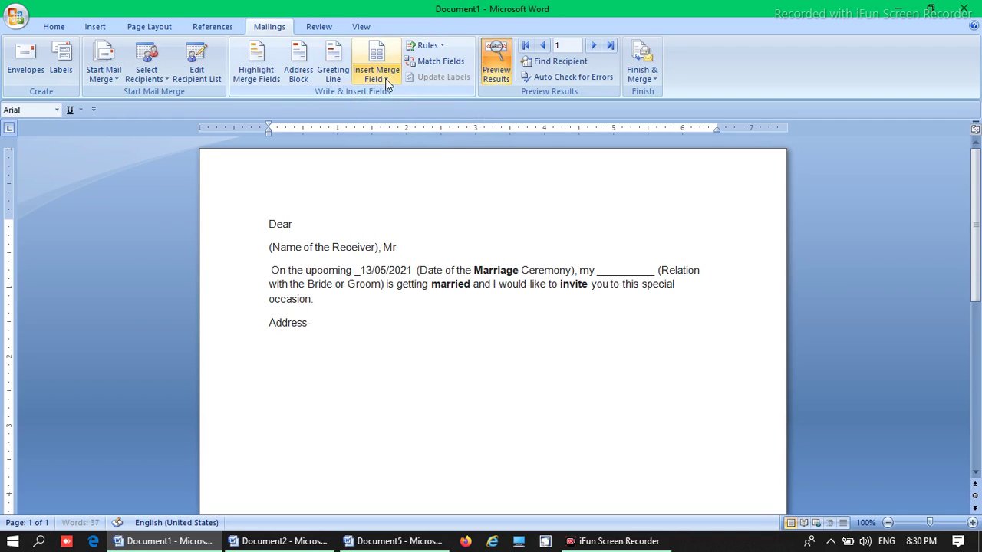
click(386, 81)
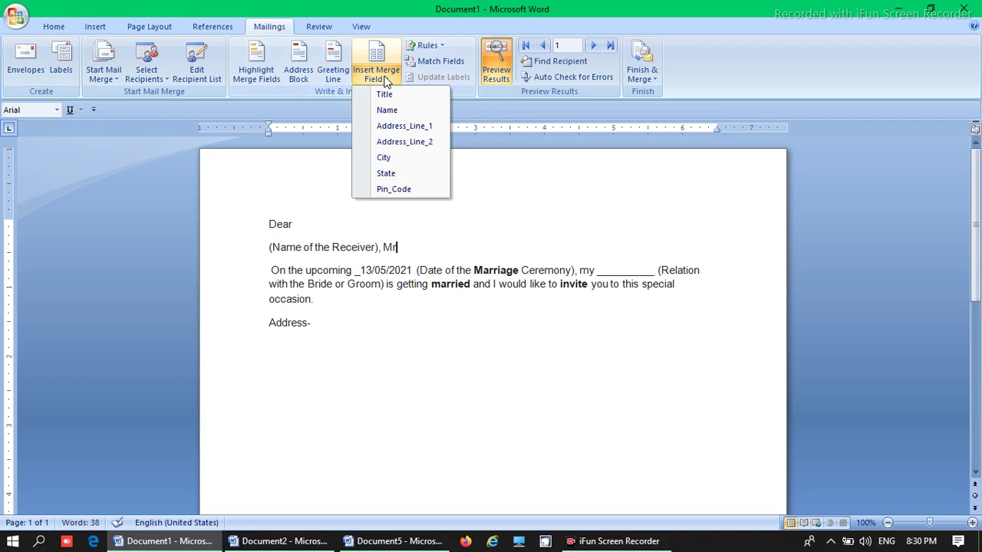
click(391, 111)
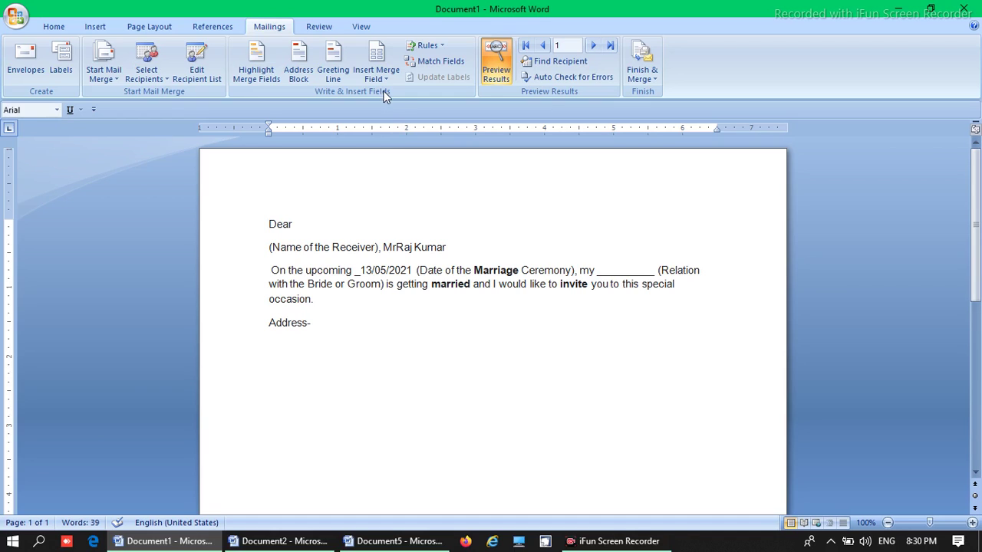
key(ctrl+z)
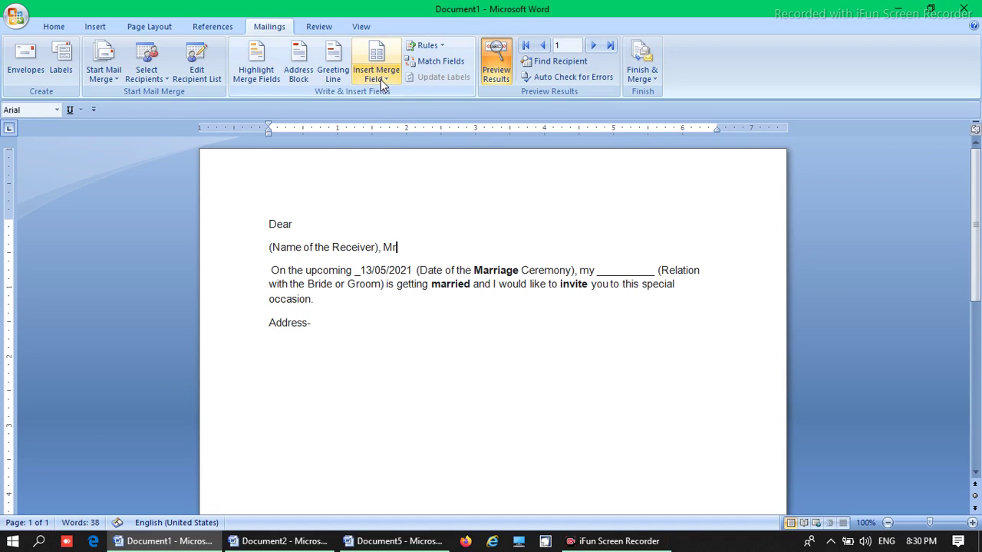
key(ctrl+z)
click(377, 52)
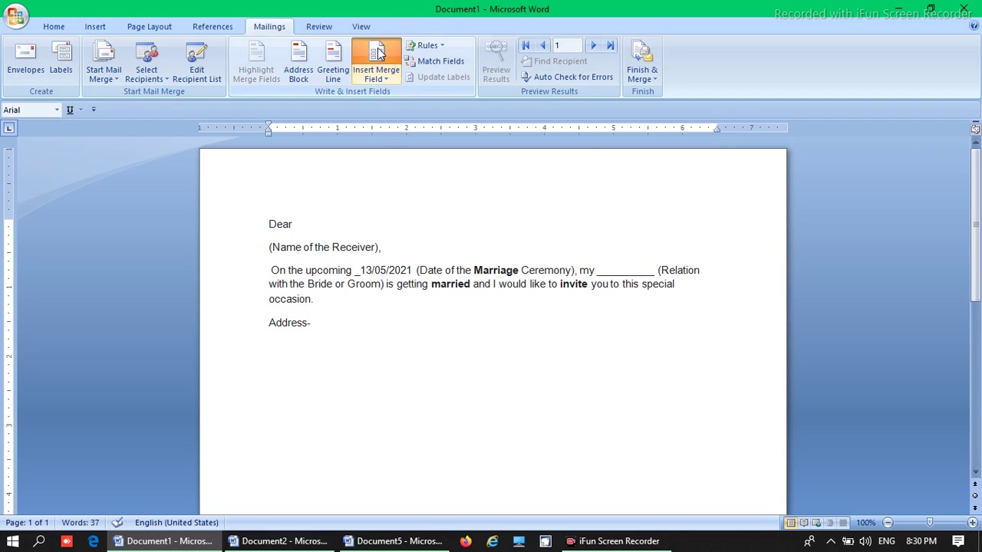
click(433, 184)
click(522, 183)
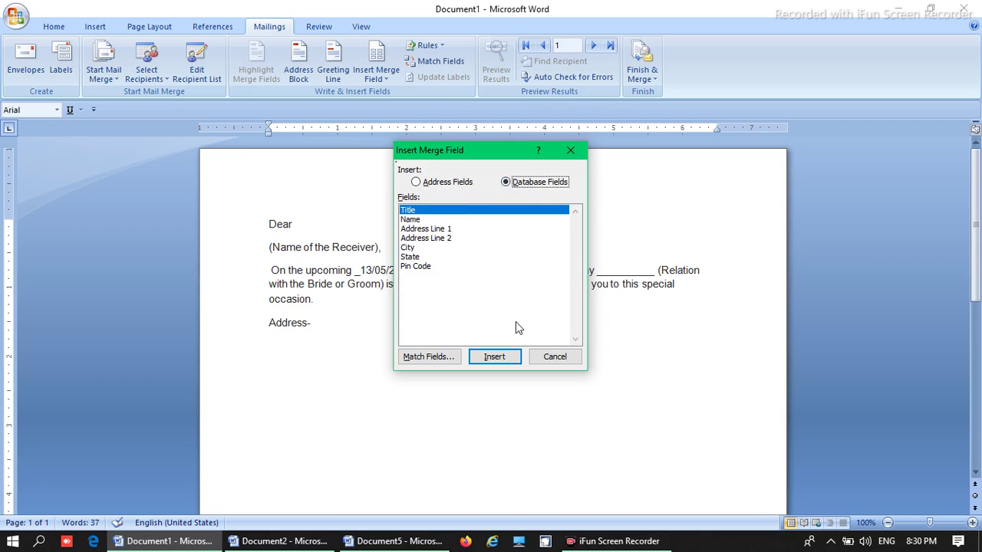
click(484, 359)
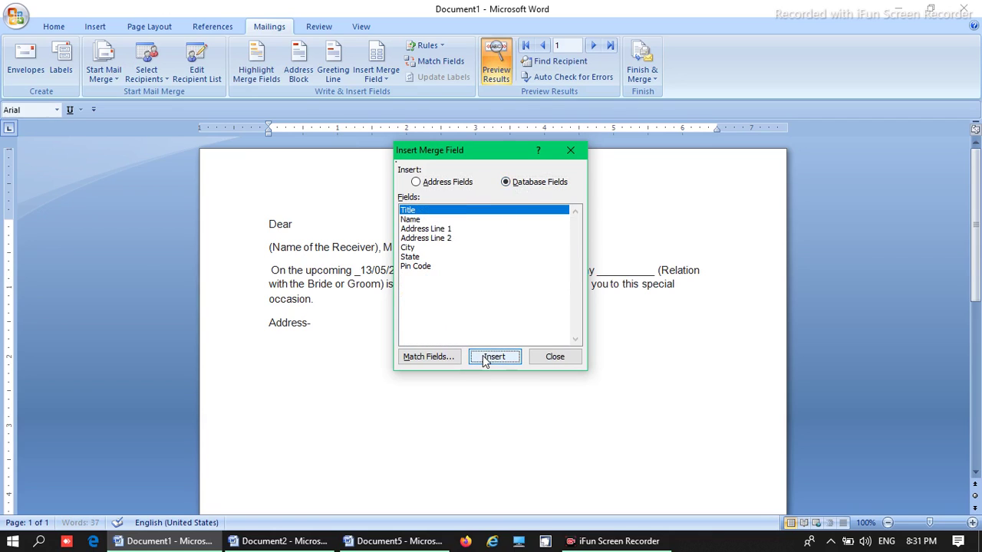
click(562, 359)
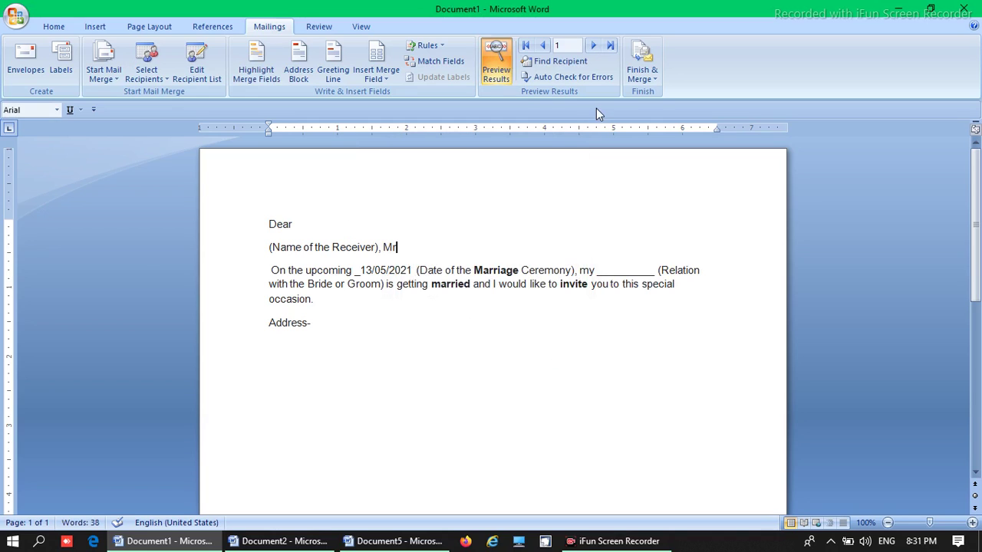
key(ctrl+z)
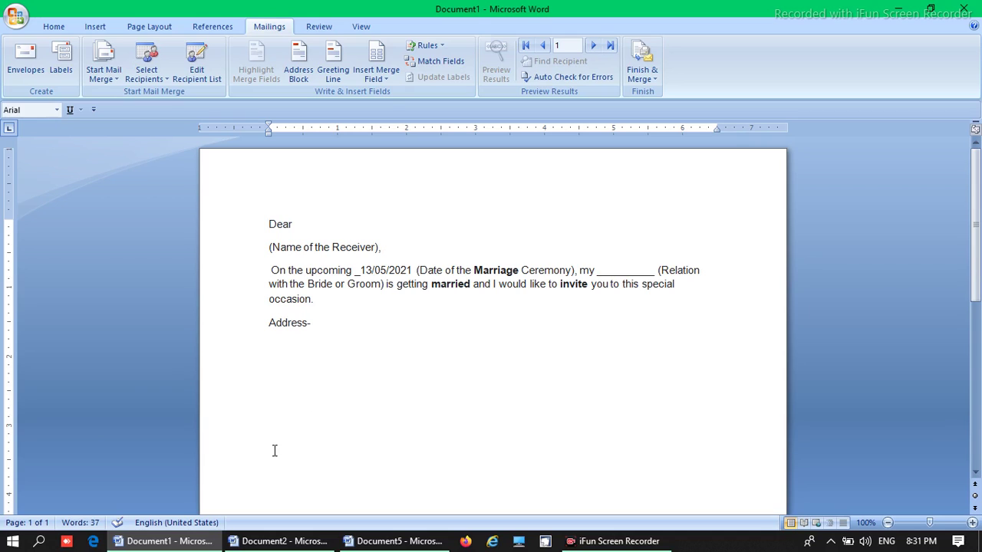
key(ctrl+a)
key(ctrl+c)
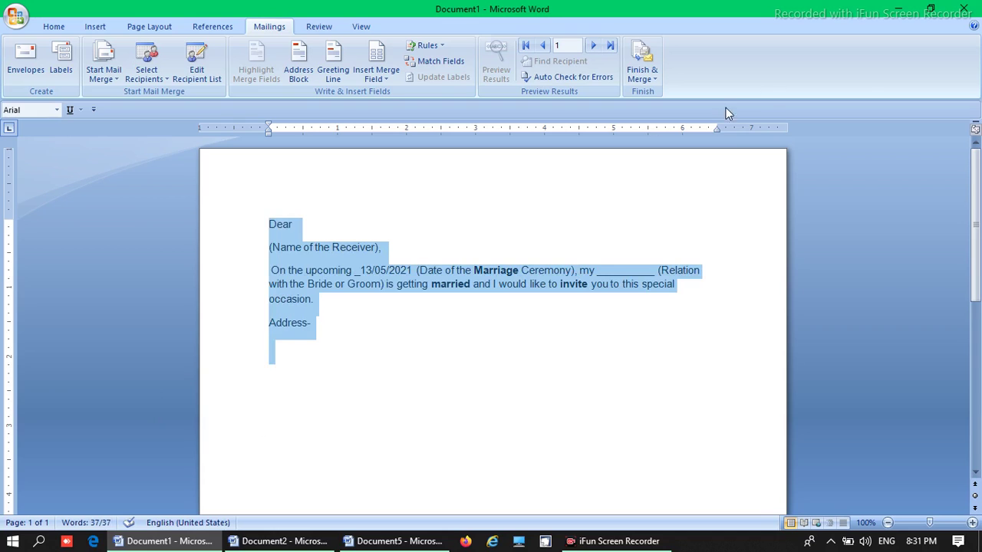
Step: Close Document1 without saving and create a new blank document
click(963, 9)
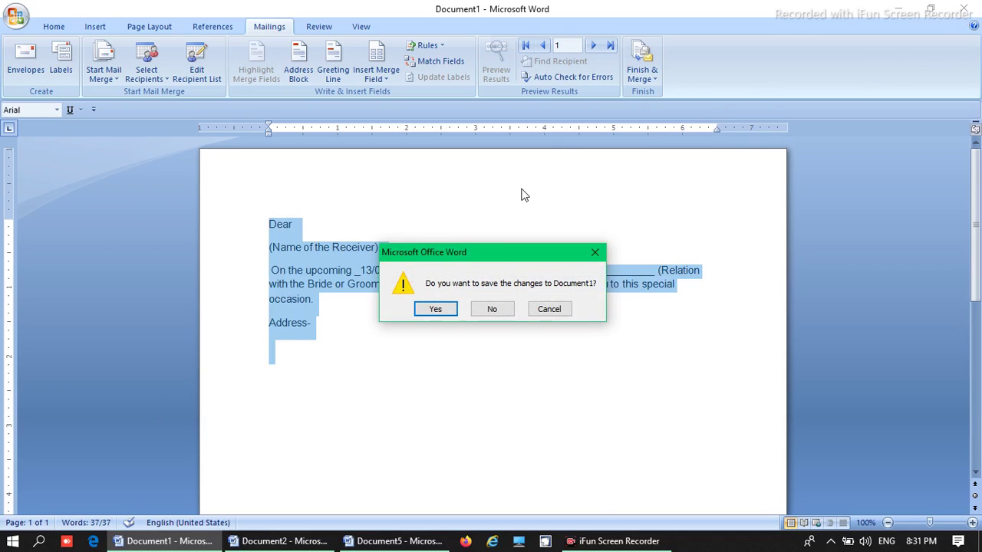
click(491, 312)
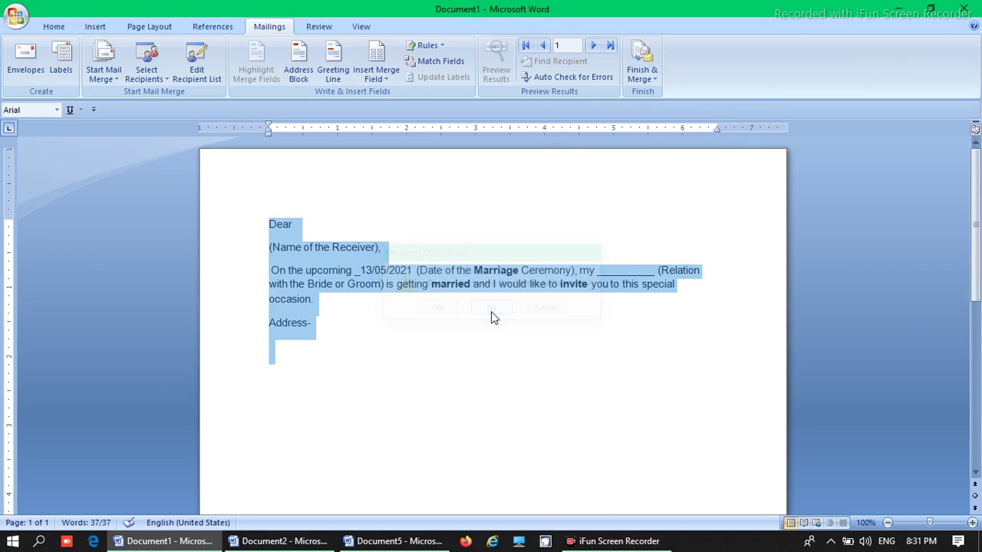
click(17, 15)
click(45, 48)
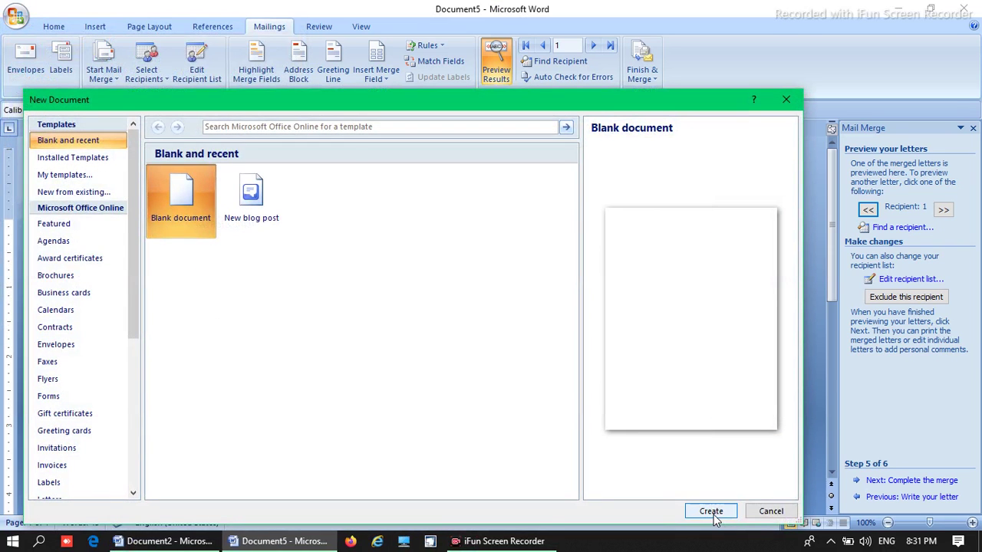
click(710, 511)
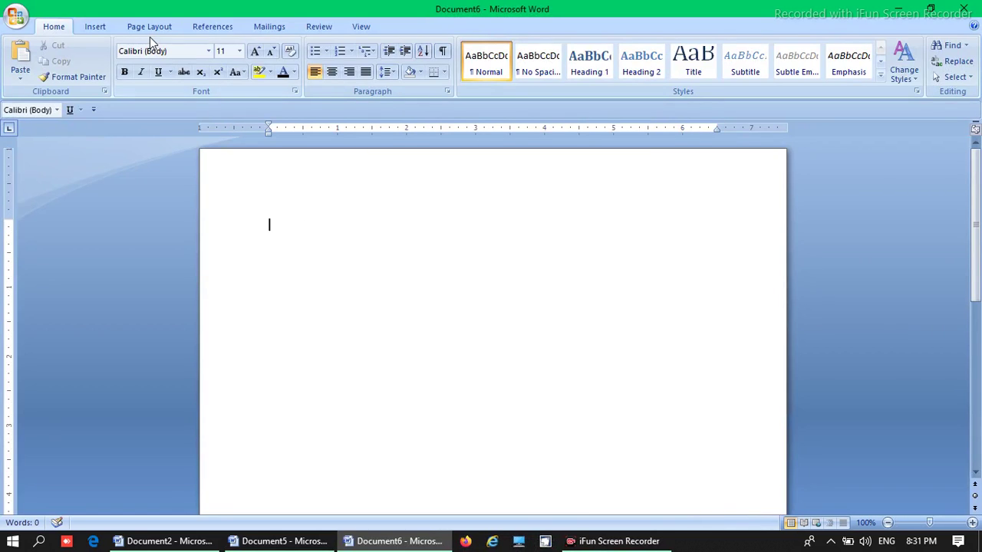
Step: Attach the existing raju.mdb database as the new document's recipient list
click(249, 31)
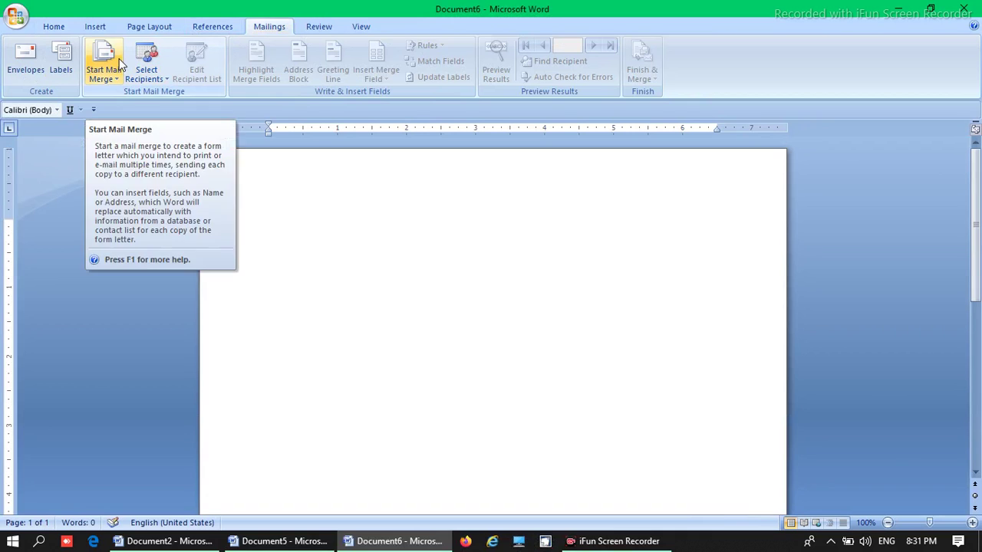
click(146, 65)
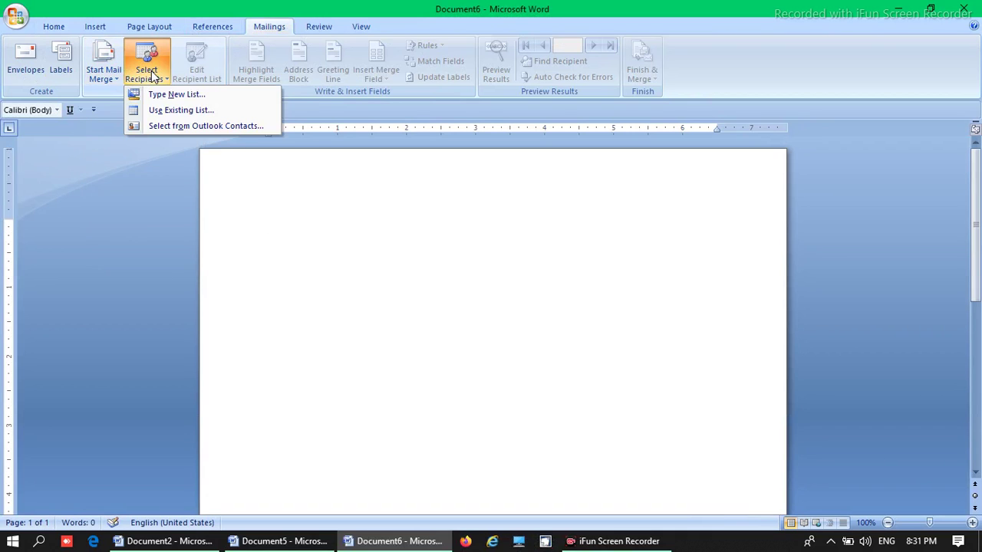
click(161, 112)
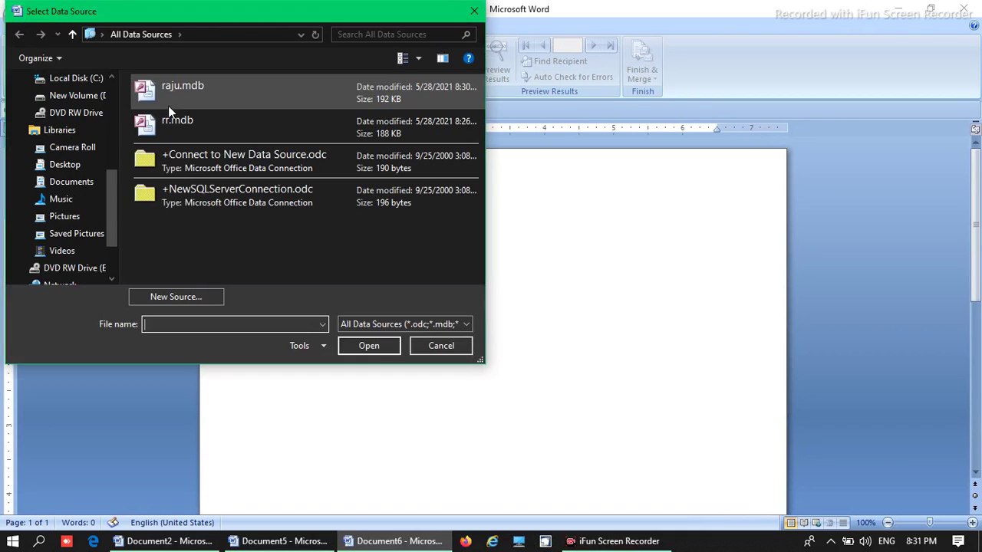
click(184, 97)
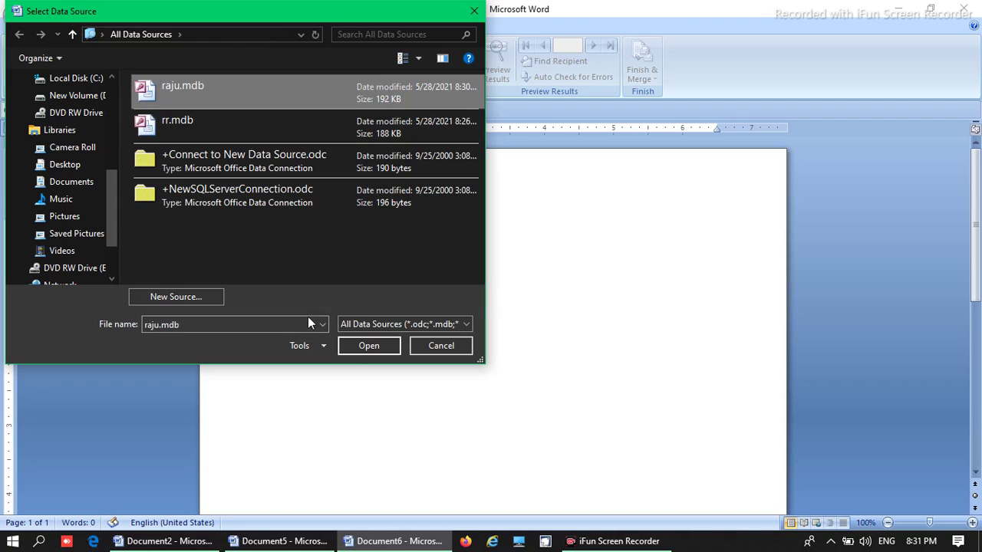
click(355, 349)
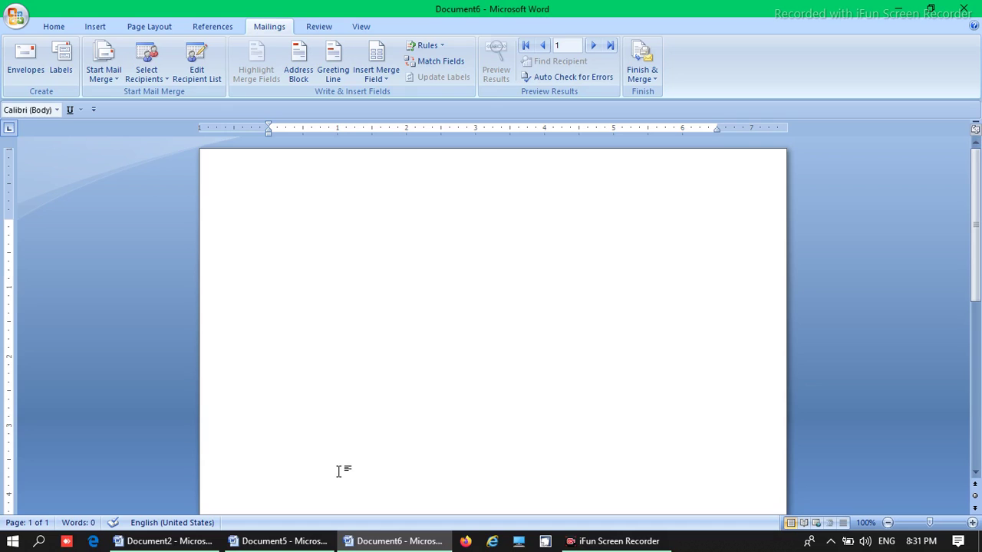
Step: Paste the invitation letter and add «Title» and «Name» merge fields to the receiver line
mouse_move(280, 540)
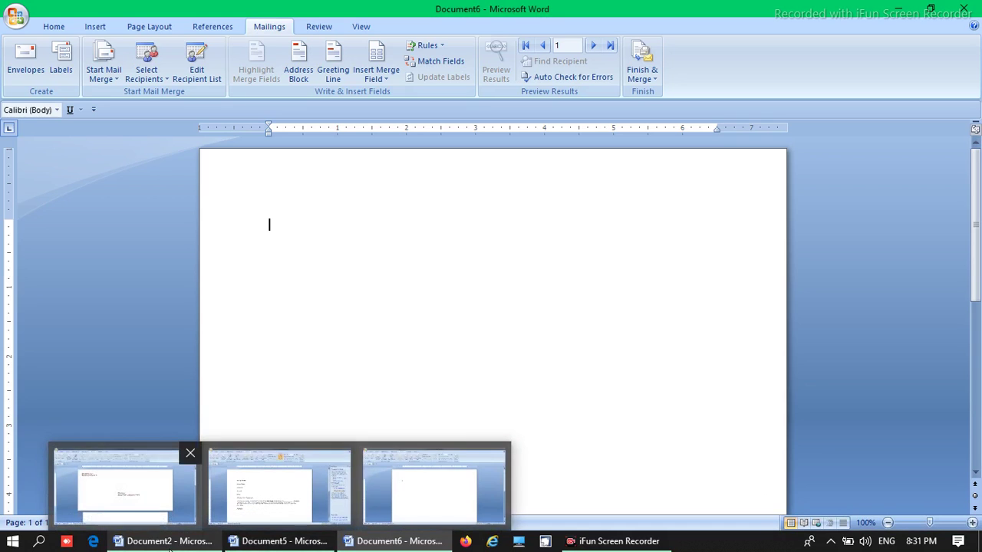
key(ctrl+v)
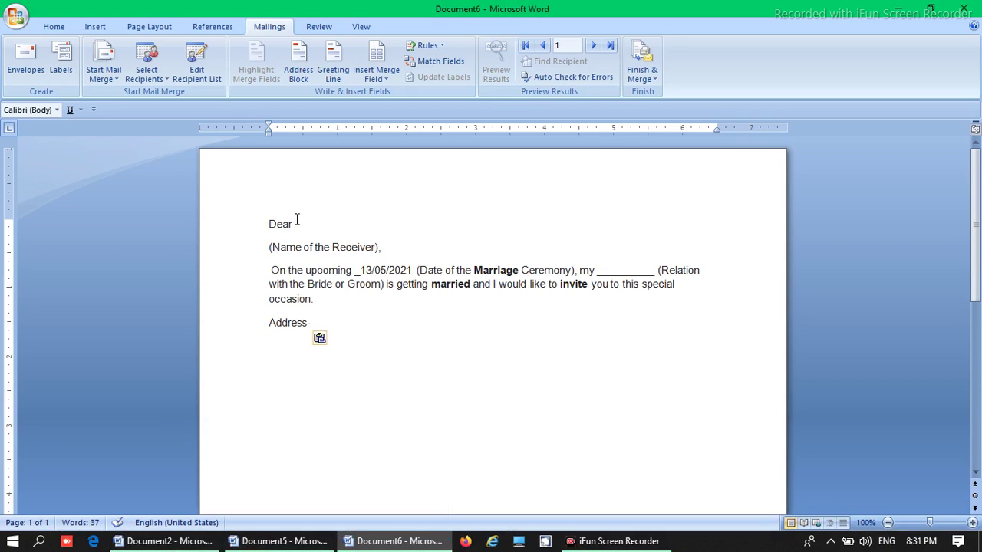
click(382, 246)
click(376, 58)
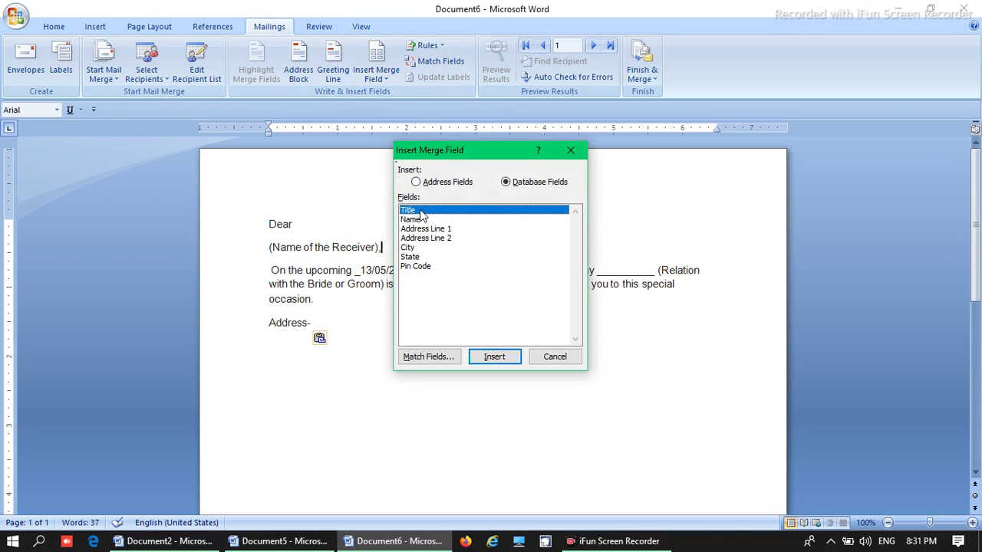
click(493, 355)
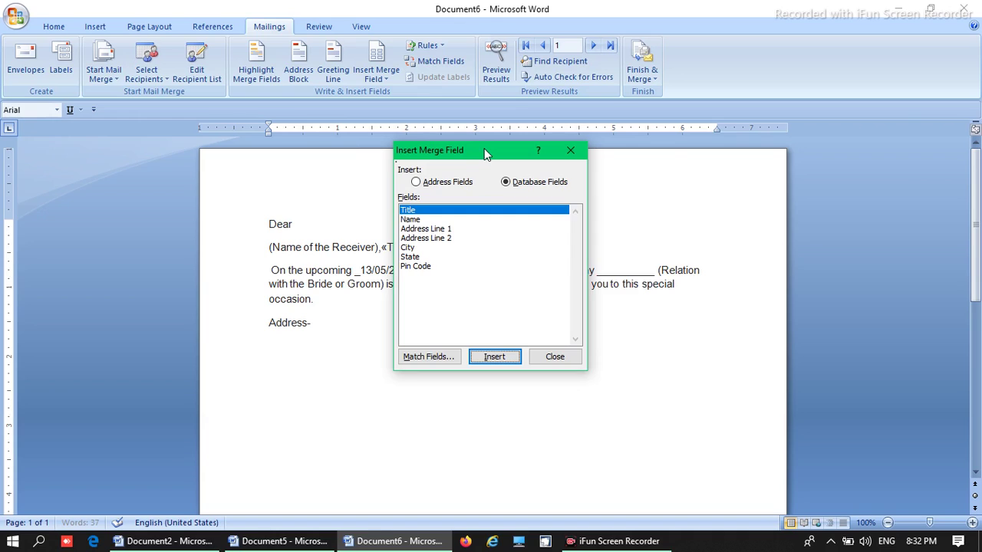
drag(484, 154, 601, 193)
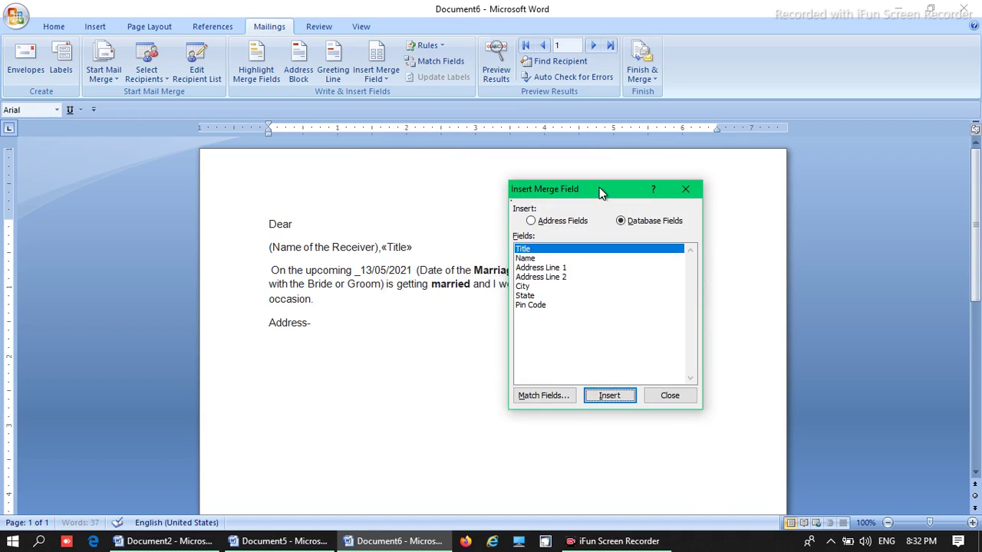
click(417, 248)
click(533, 261)
click(605, 398)
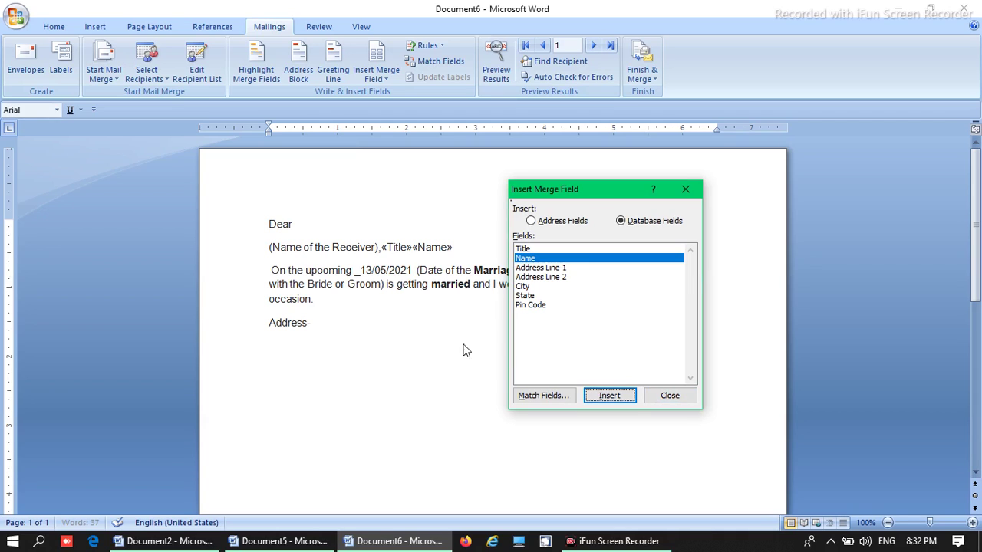
click(664, 395)
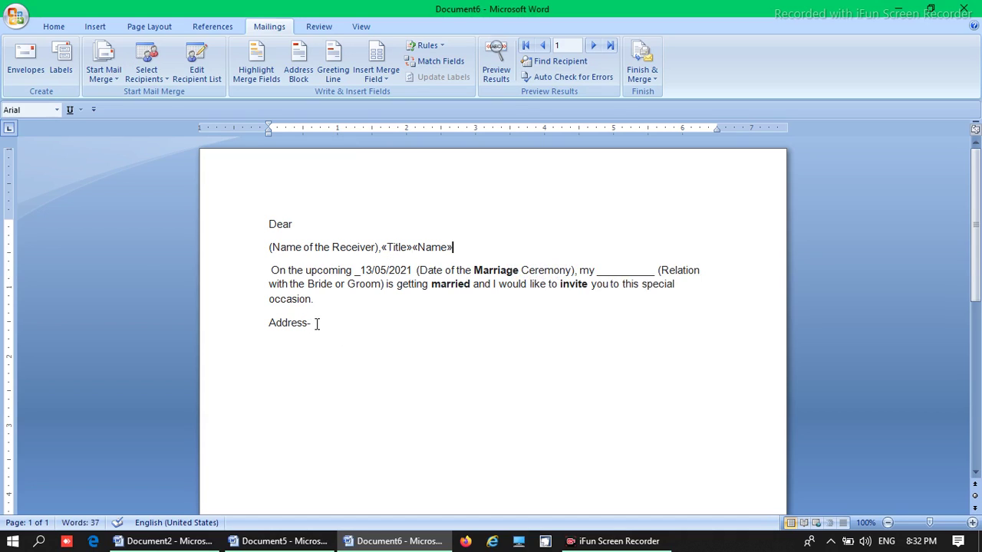
Step: Add Address_Line_1, Address_Line_2, City, State and Pin_Code merge fields after Address-
click(377, 77)
click(393, 127)
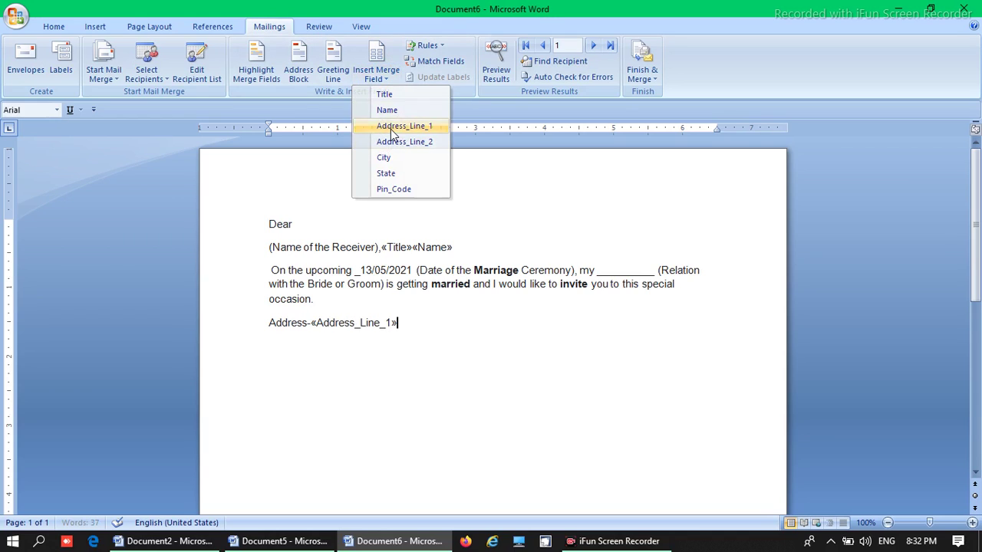
click(388, 75)
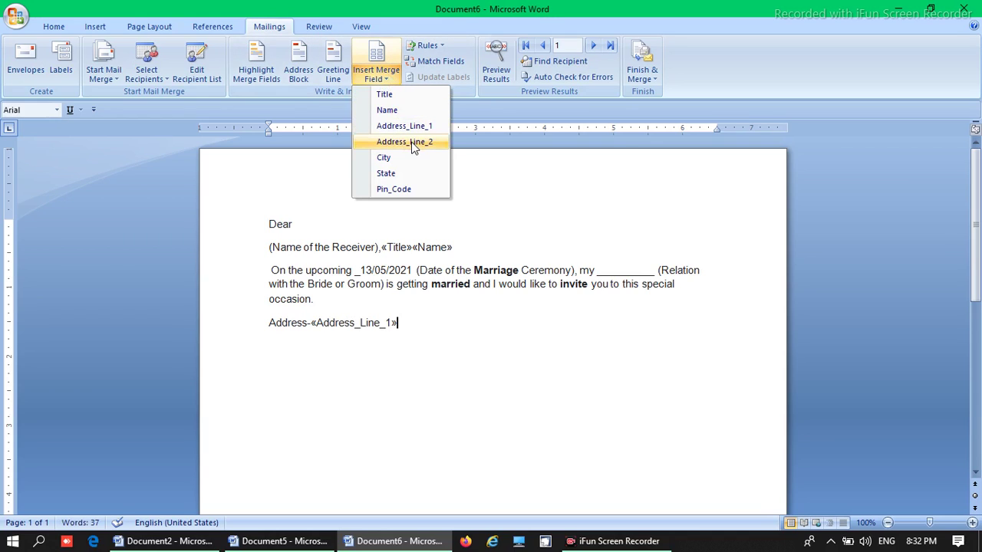
click(414, 143)
click(377, 50)
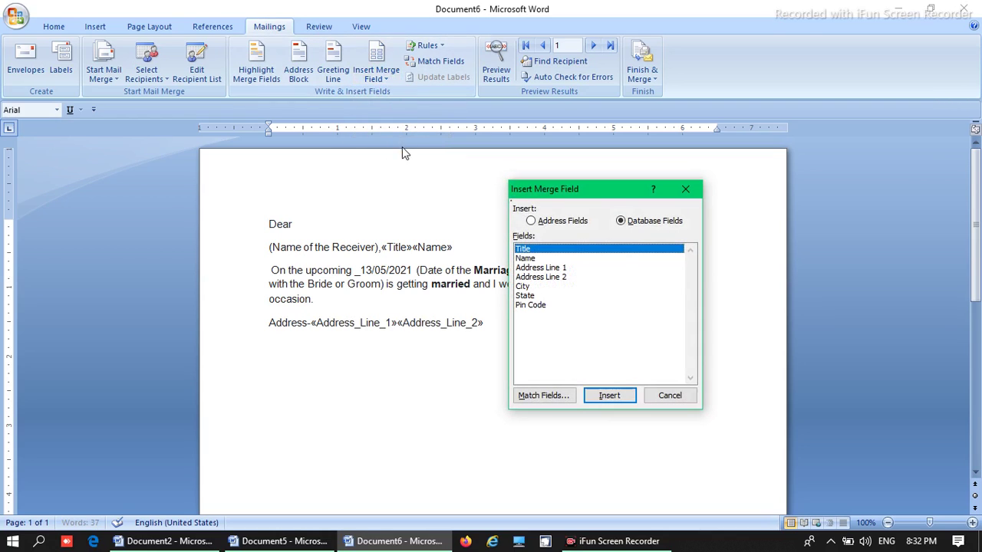
click(526, 288)
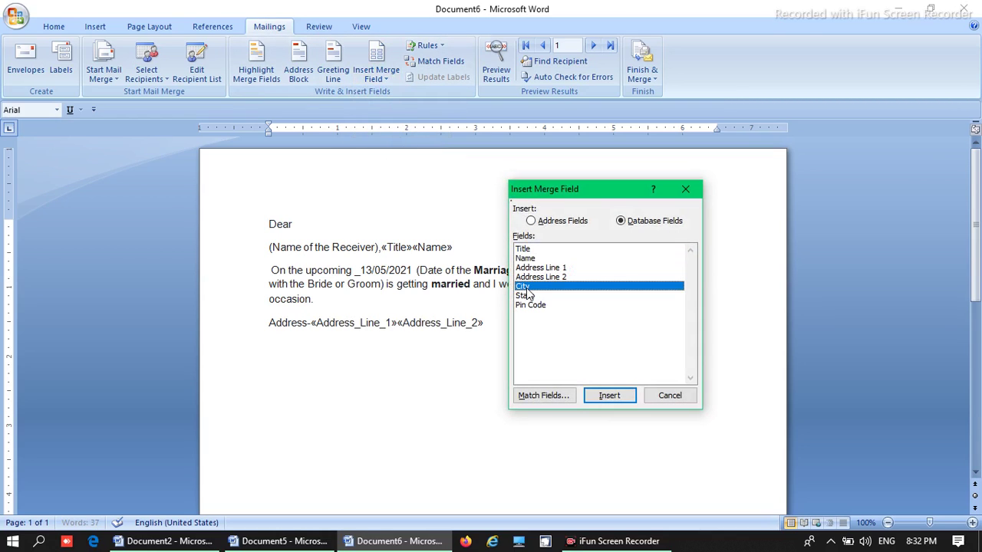
click(598, 391)
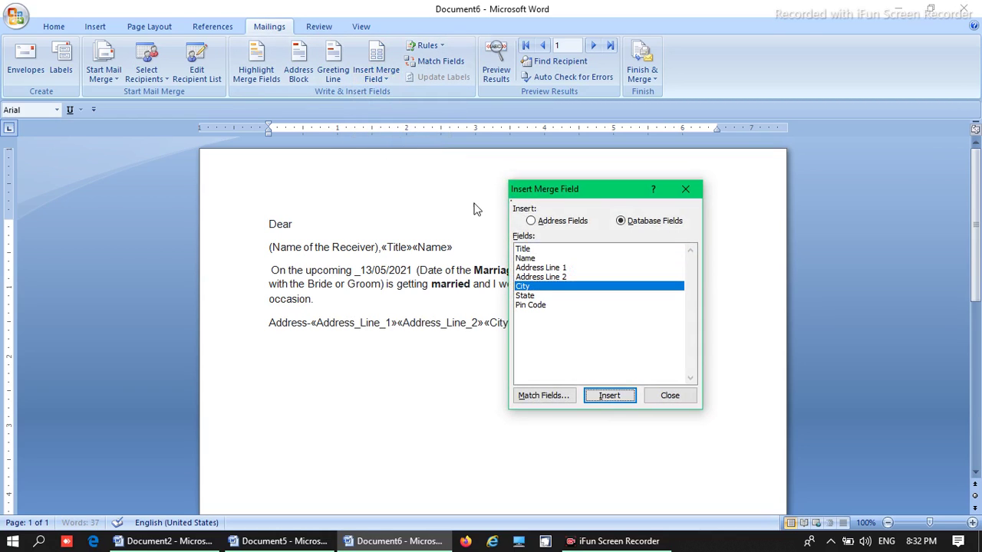
click(526, 297)
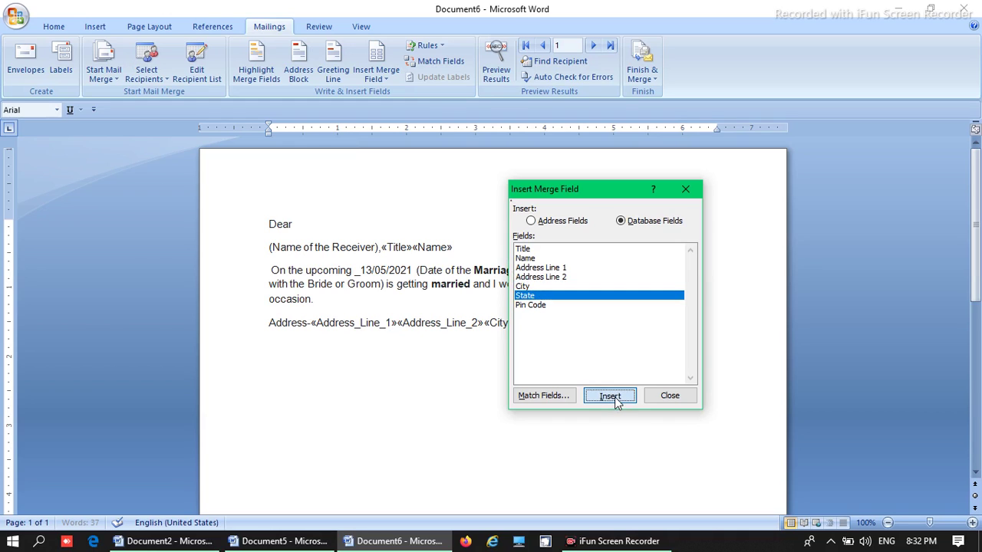
click(545, 306)
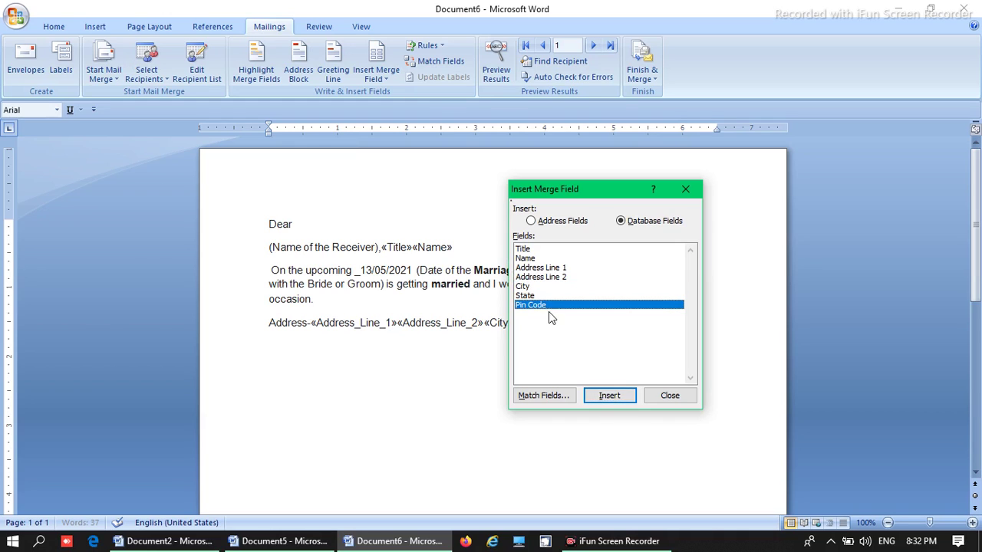
click(608, 396)
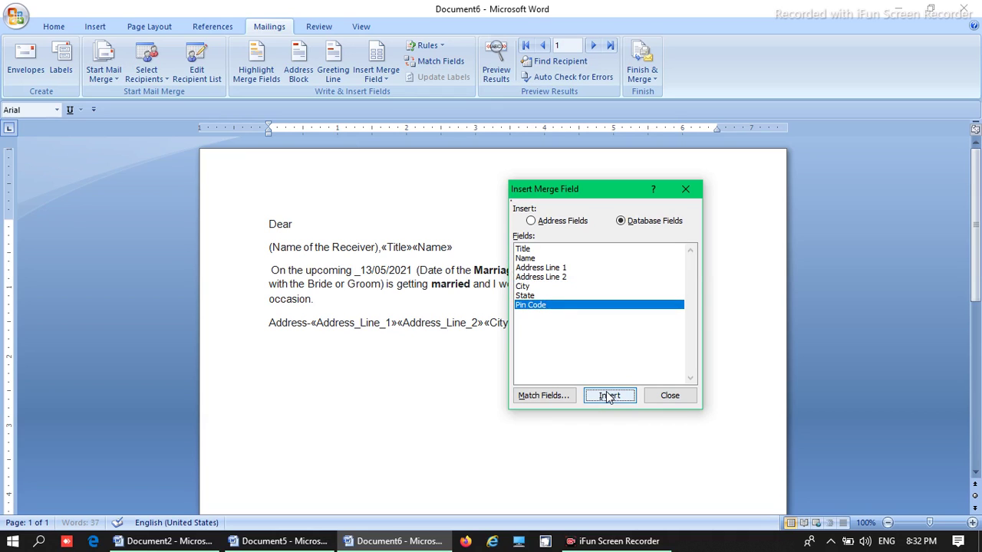
click(670, 396)
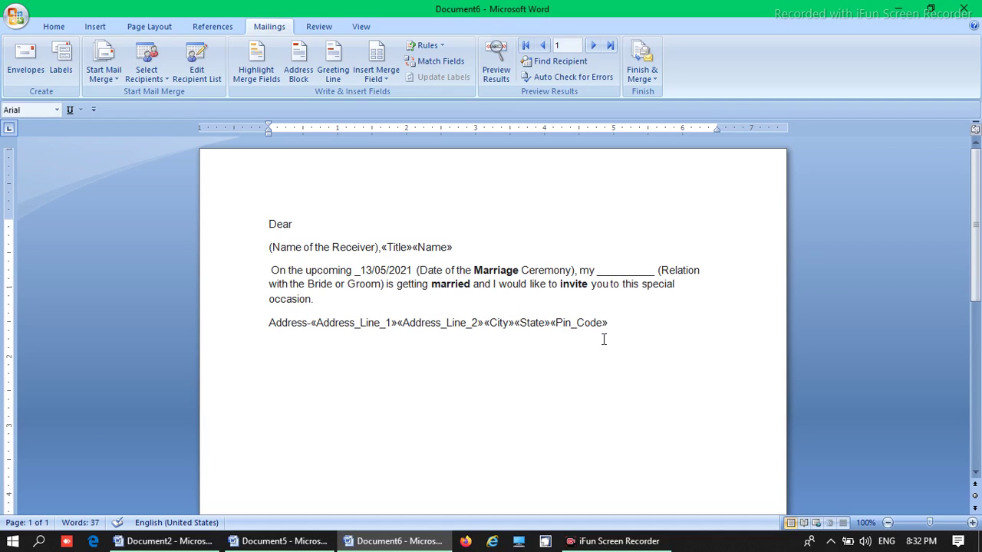
Step: Make the address merge fields and the «Title»«Name» fields bold
drag(607, 328, 381, 318)
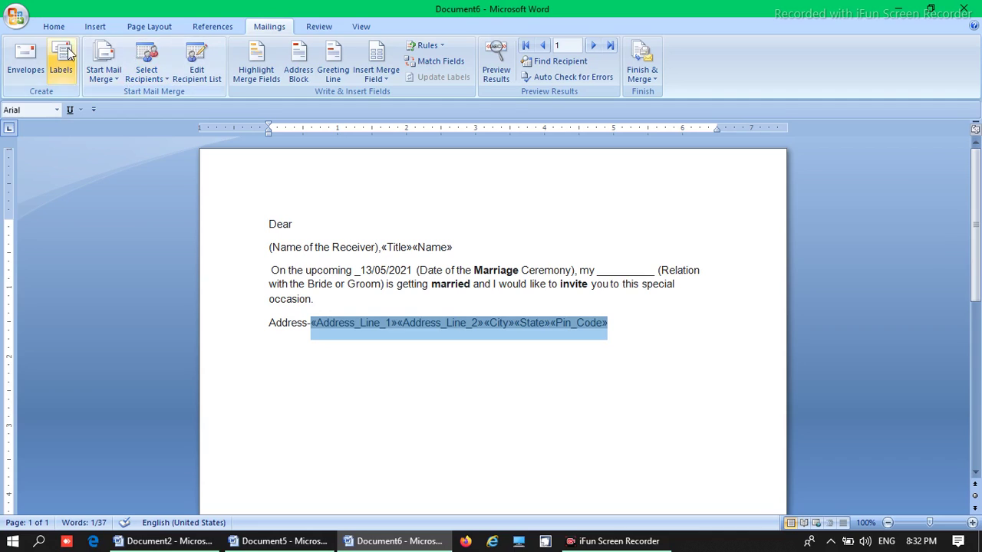
click(54, 27)
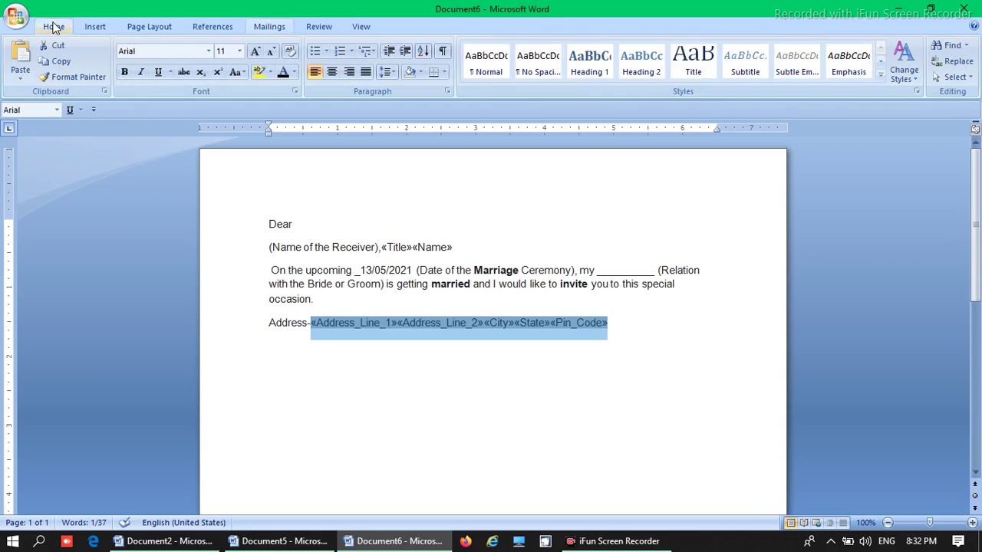
click(124, 72)
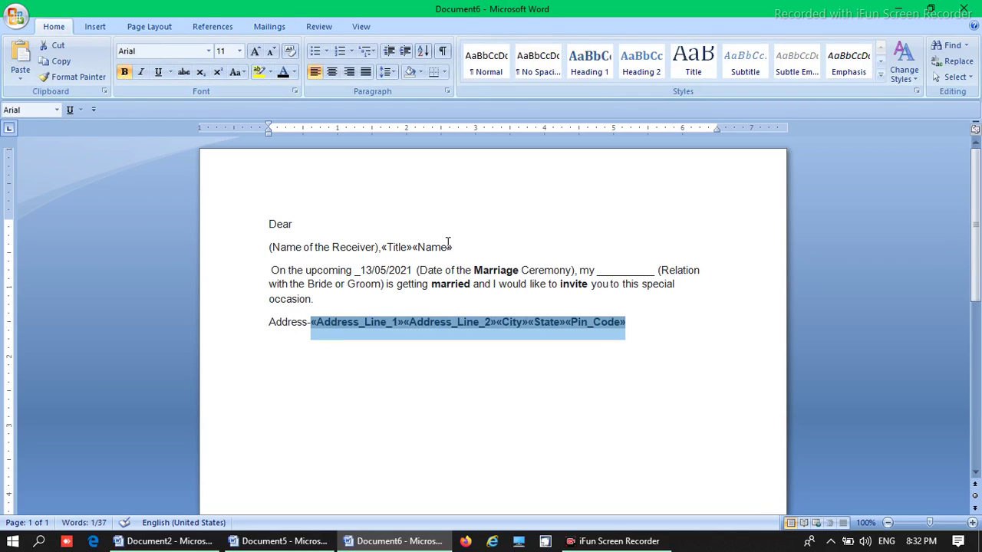
drag(453, 247, 381, 246)
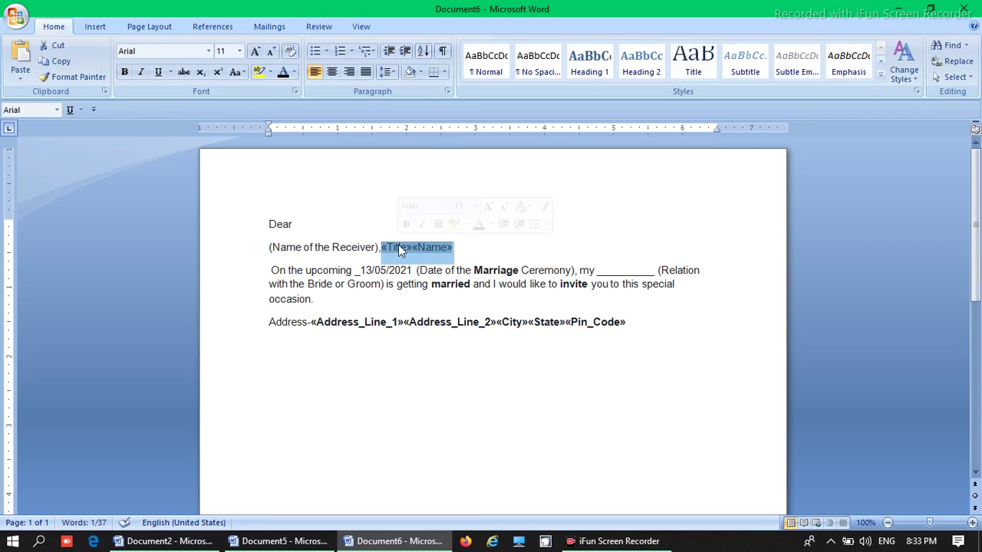
click(124, 71)
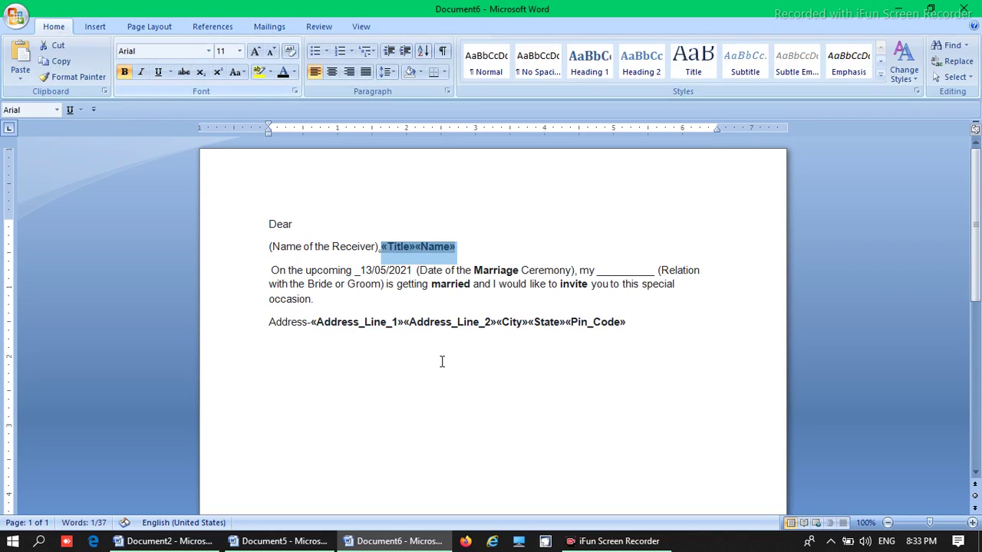
click(642, 326)
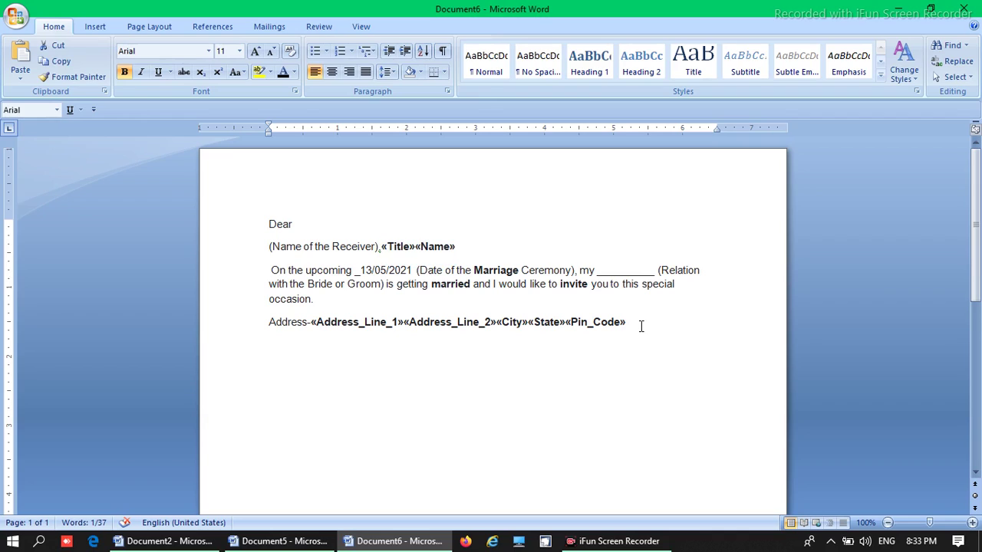
Step: Check the address line's merge fields by clicking and selecting them
click(404, 321)
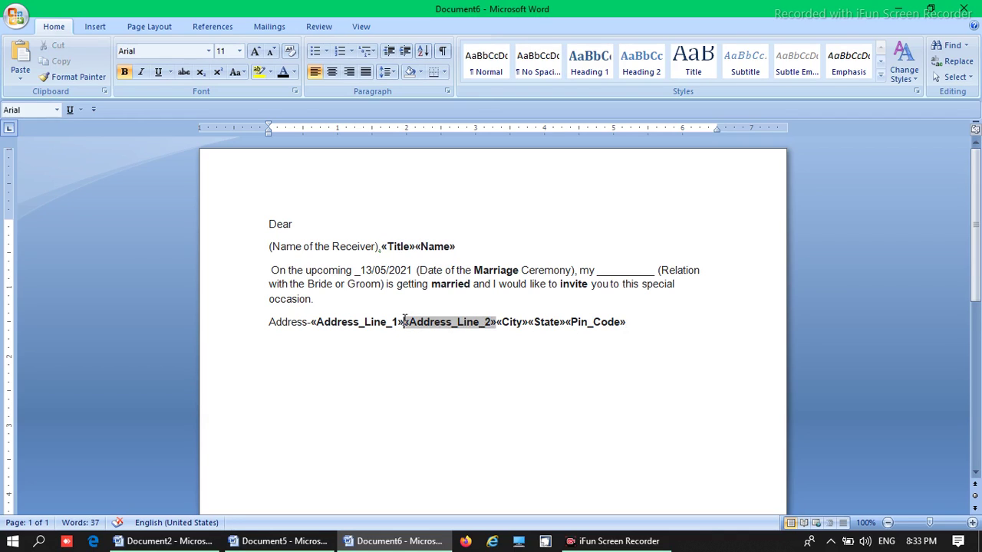
click(407, 346)
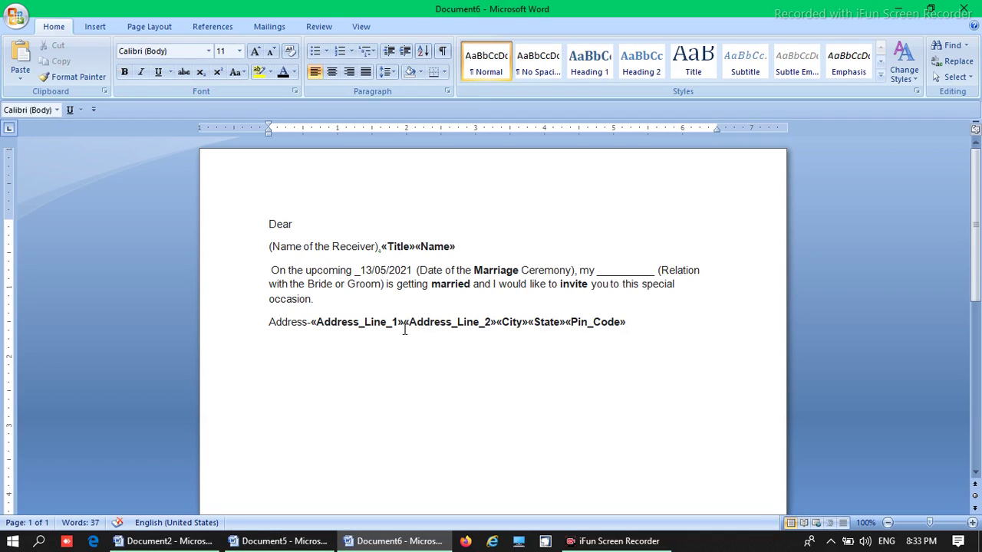
click(404, 322)
double_click(404, 322)
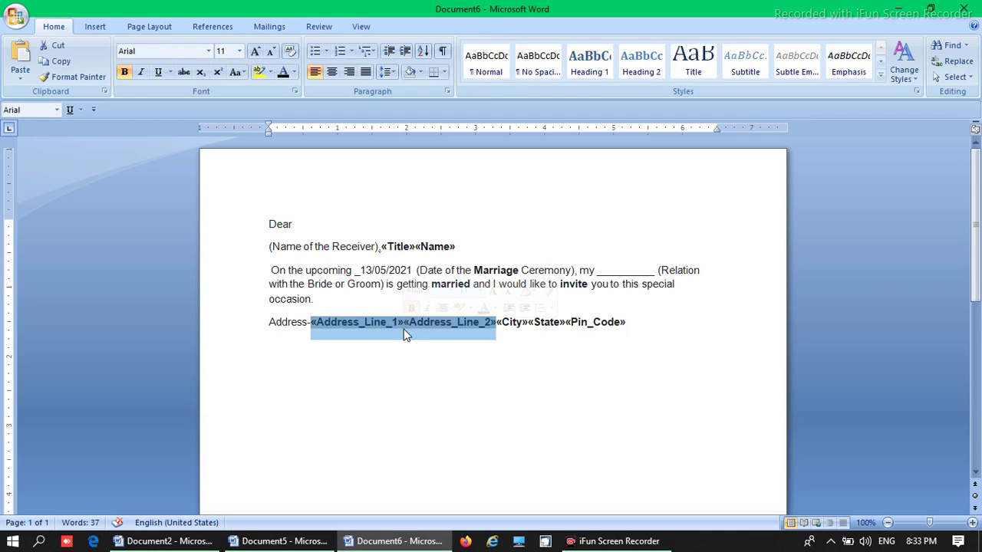
click(440, 386)
click(630, 324)
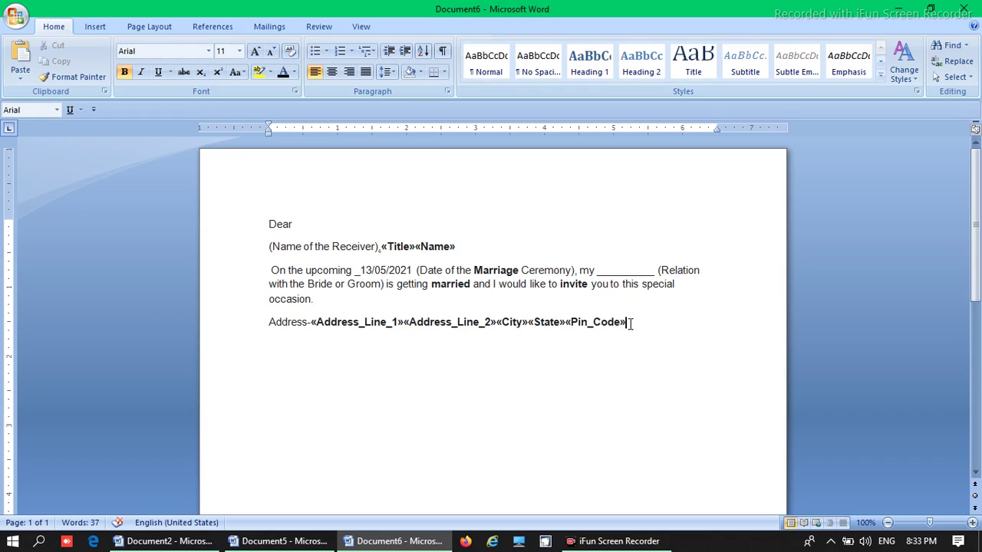
click(272, 27)
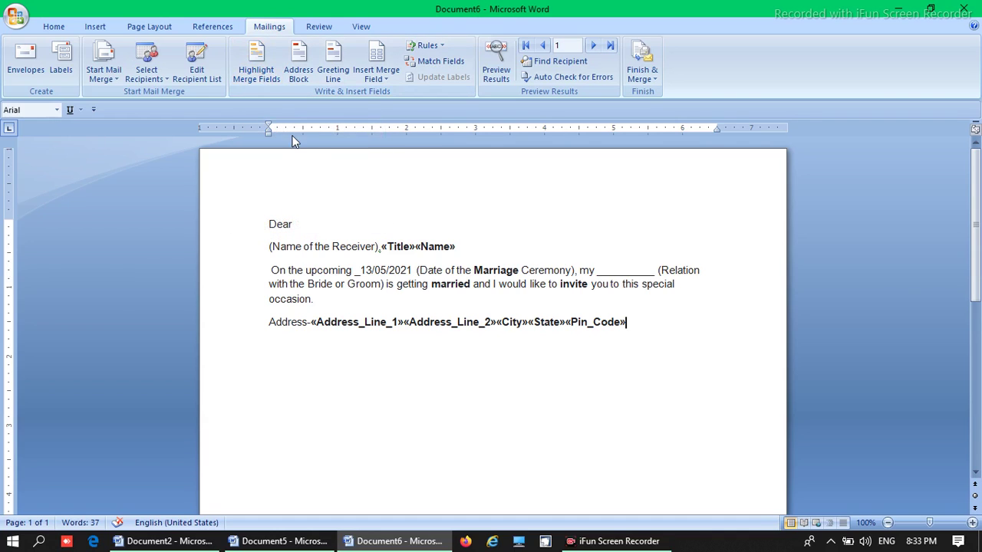
Step: Highlight merge fields, preview recipients 1 through 4, then step back to record 1
click(254, 53)
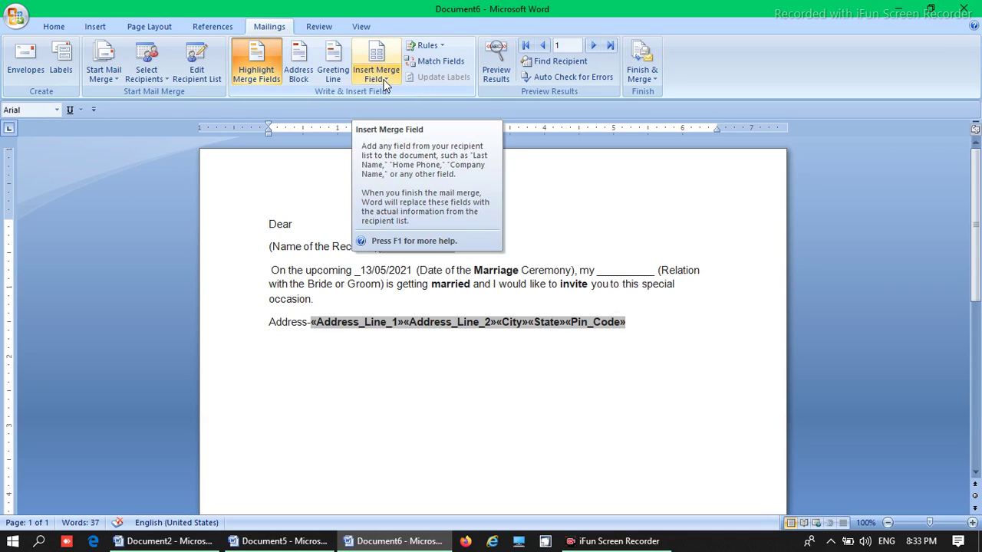
click(490, 71)
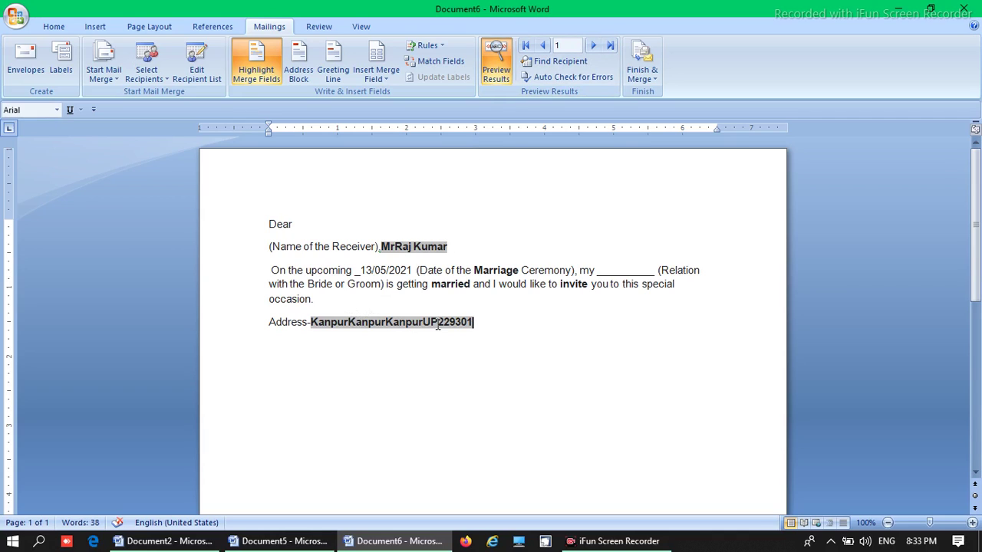
click(594, 46)
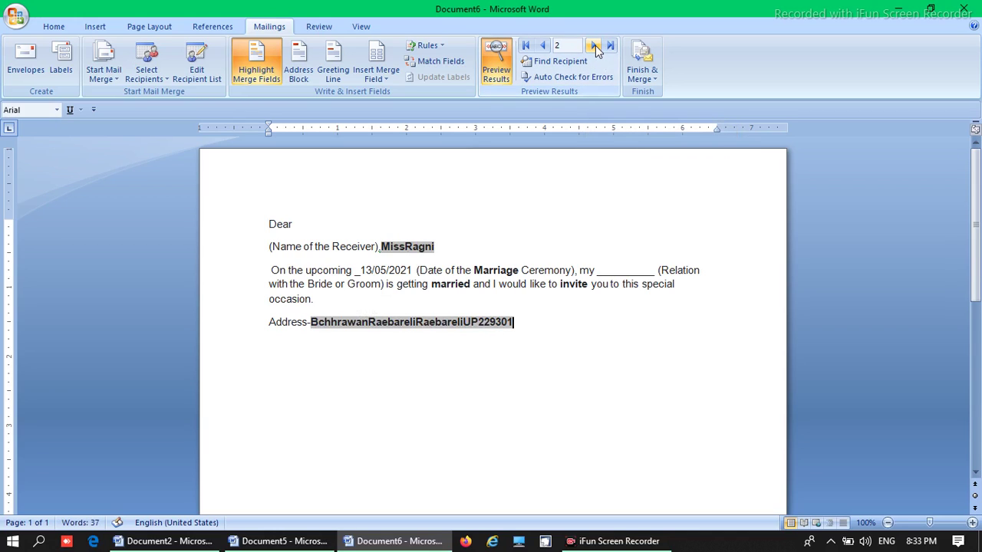
click(595, 46)
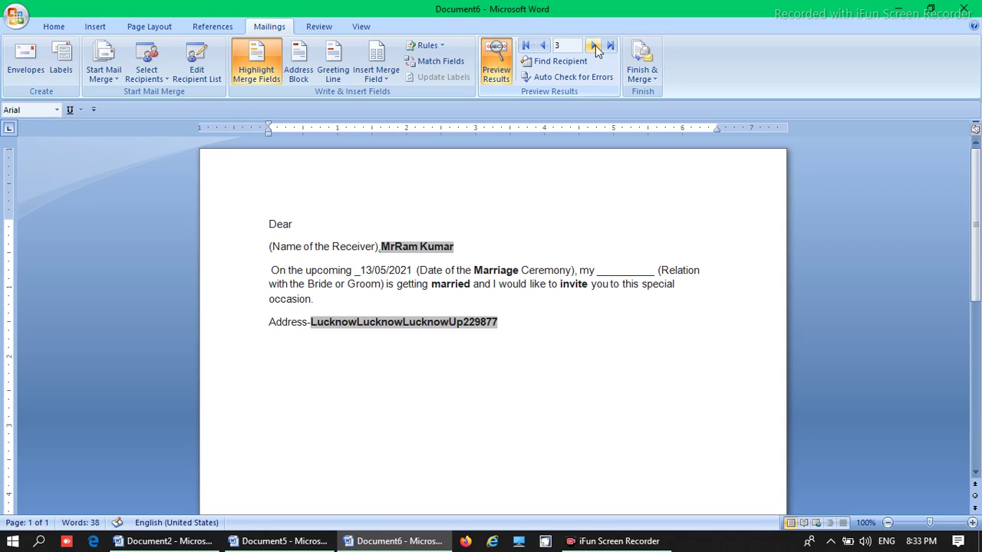
click(595, 46)
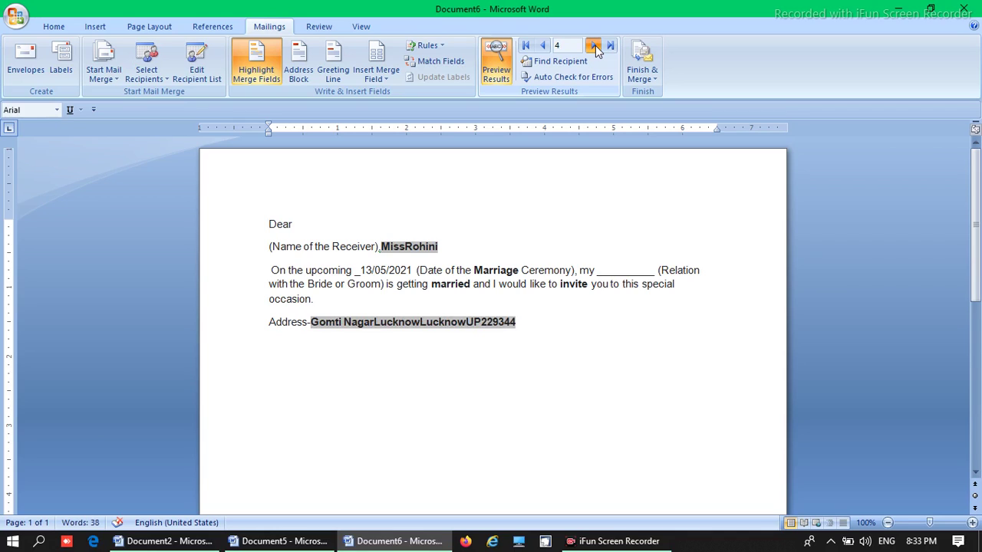
click(542, 46)
click(542, 46)
click(542, 46)
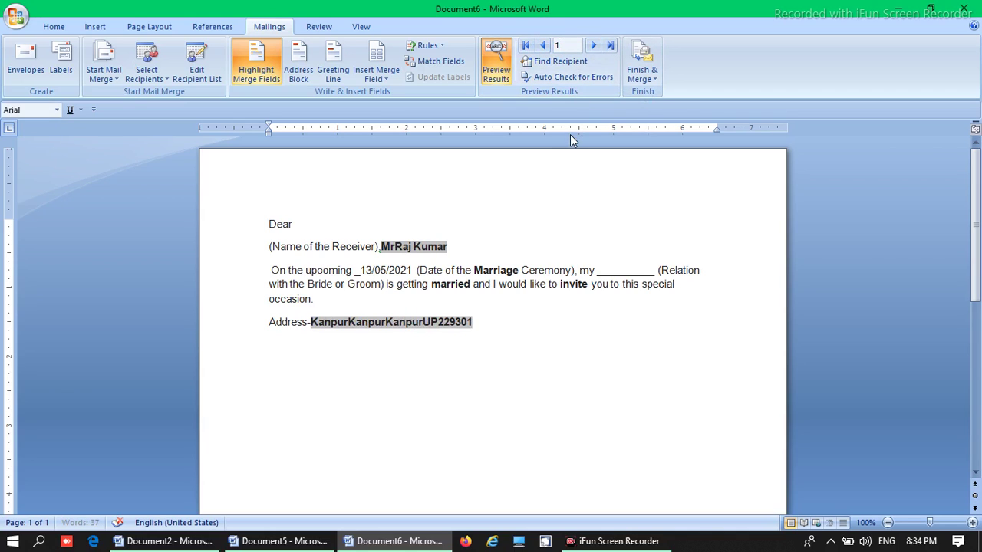
Step: Print the merged invitation letters for all records
click(636, 76)
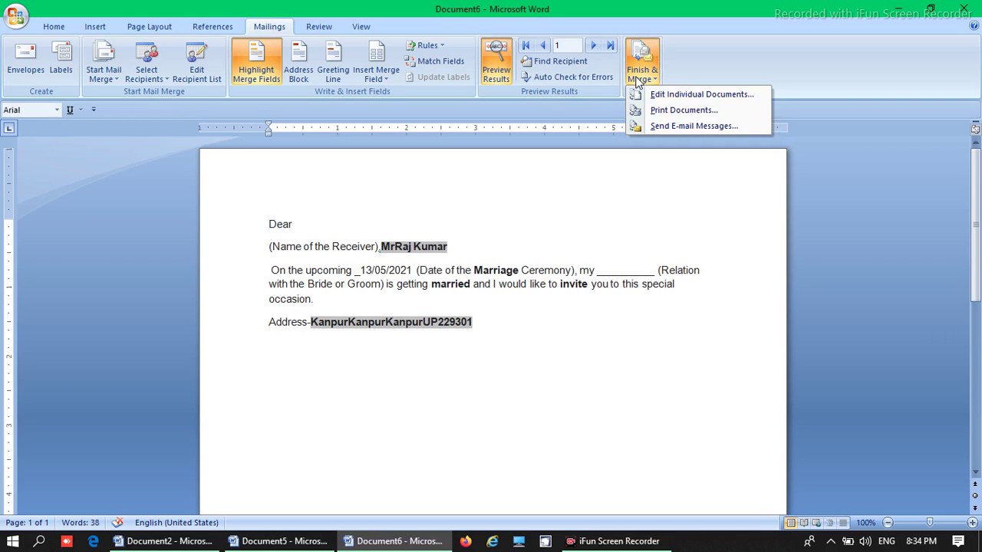
click(684, 111)
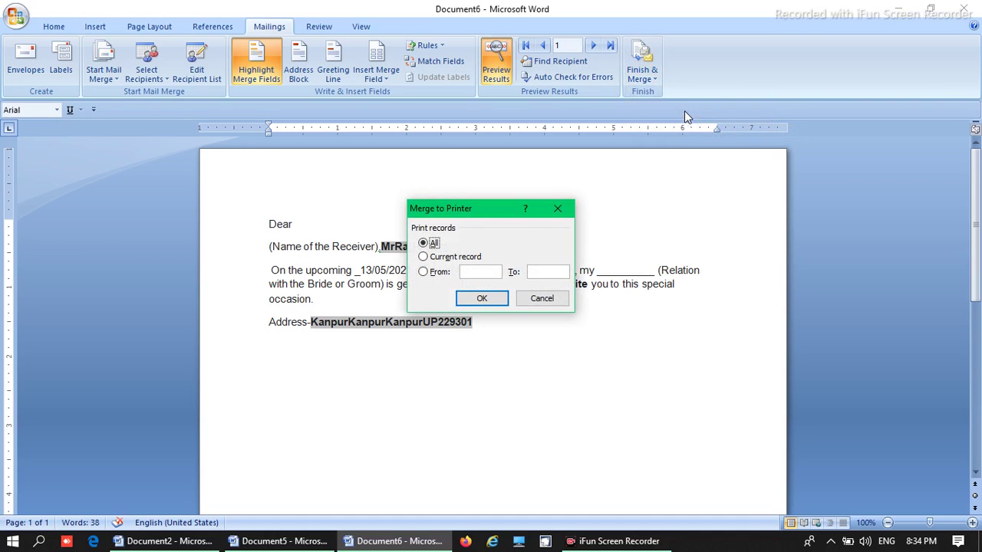
click(483, 299)
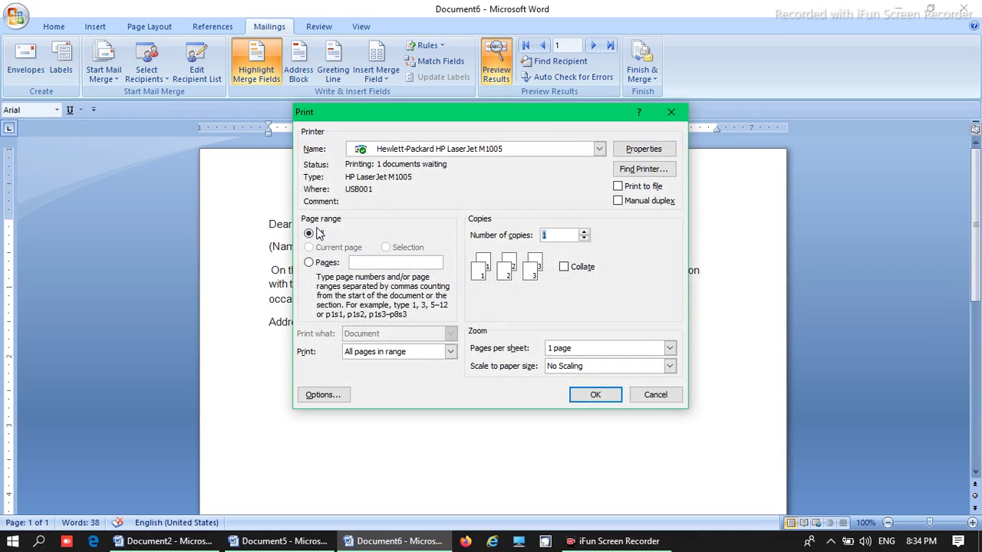
click(583, 400)
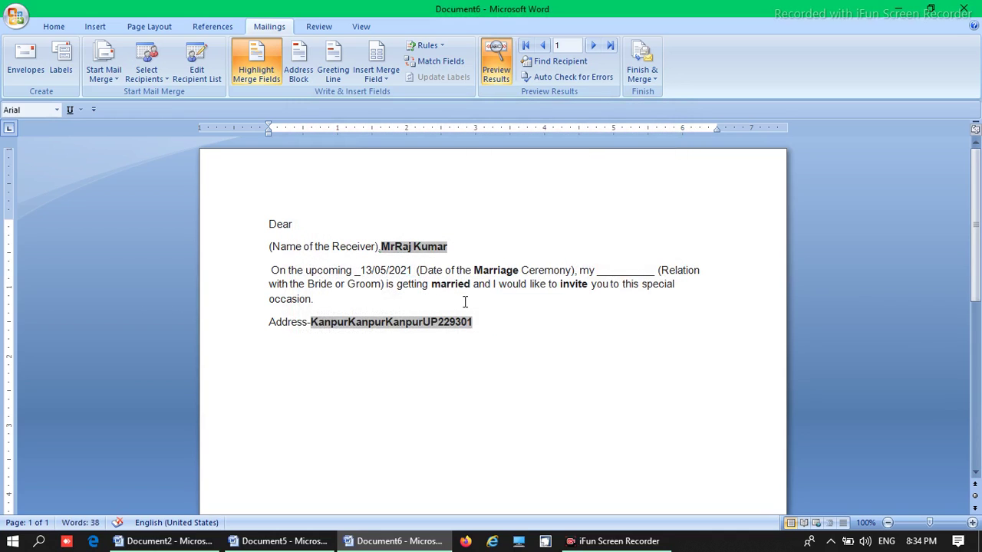
Step: Merge all records into a new editable Letters1 document
click(639, 76)
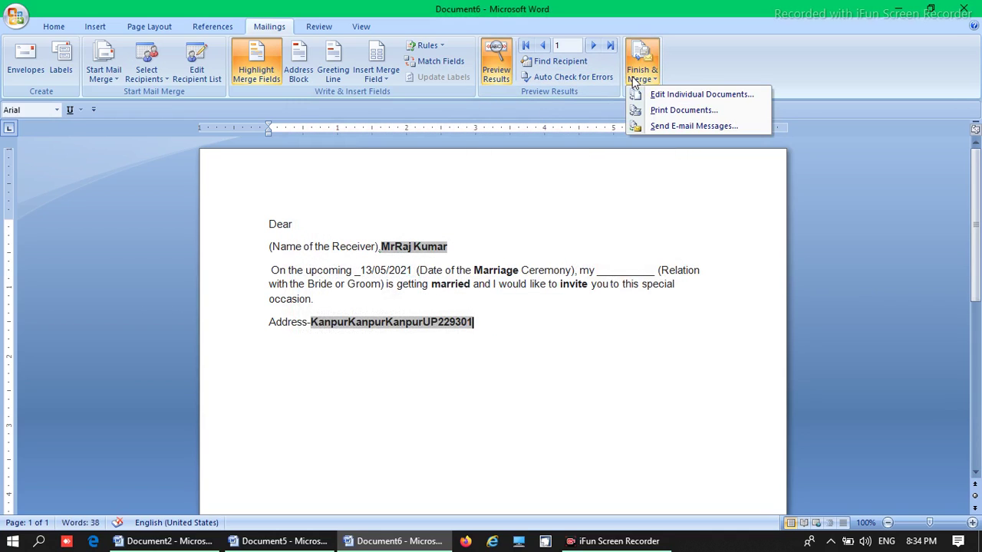
click(647, 95)
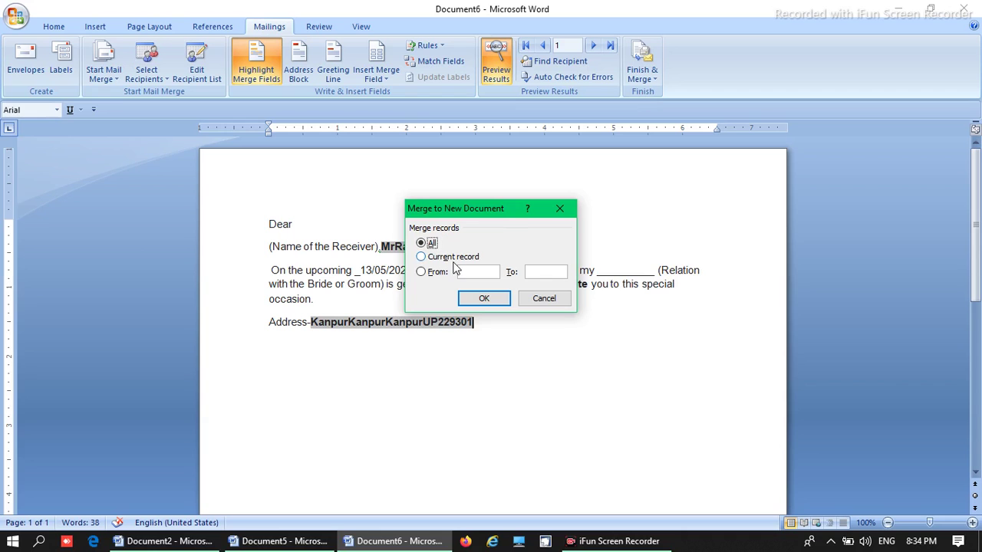
click(480, 299)
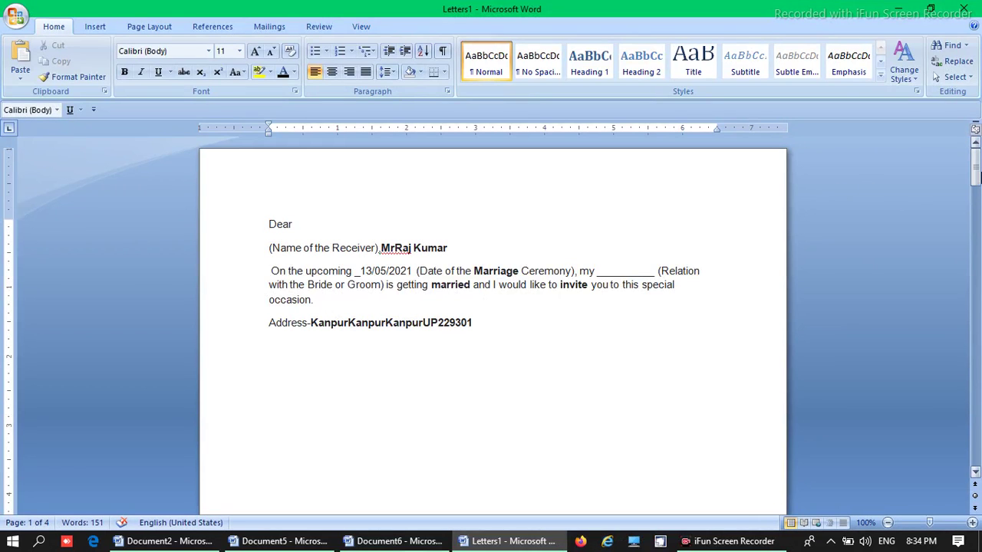
Step: Review the merged Letters1 pages and open the Start Mail Merge choices on the Mailings ribbon
mouse_move(978, 175)
mouse_down()
mouse_move(979, 436)
mouse_move(978, 384)
mouse_move(977, 407)
mouse_up()
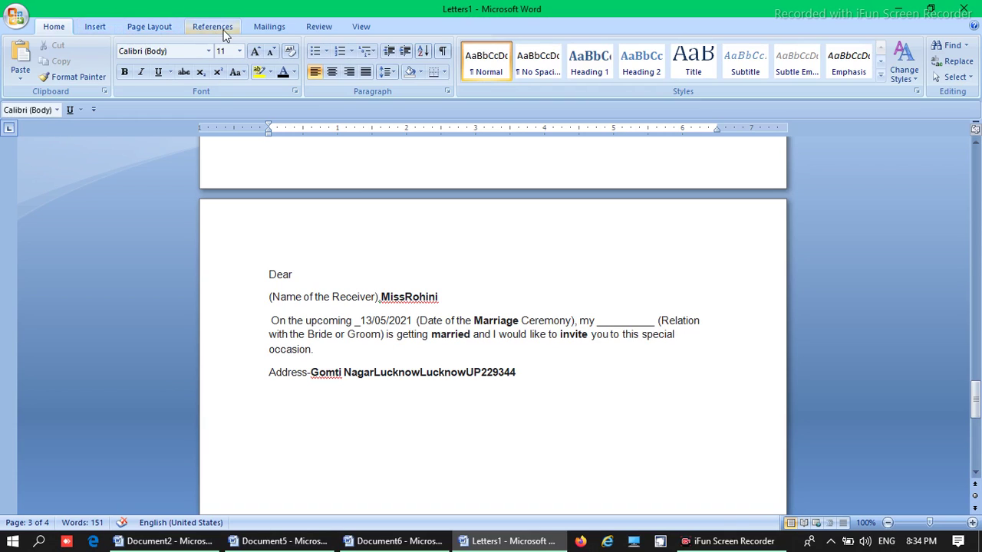
click(264, 26)
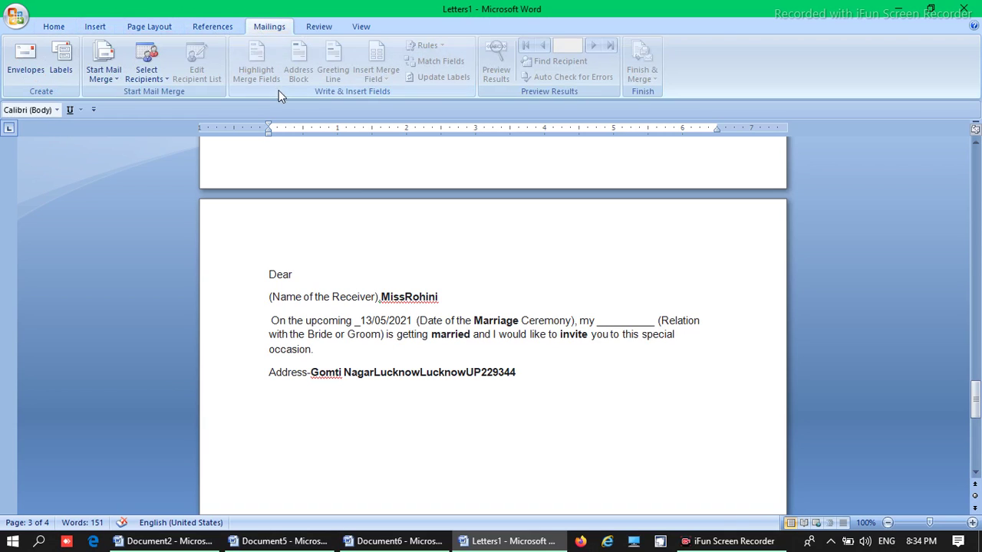
click(103, 70)
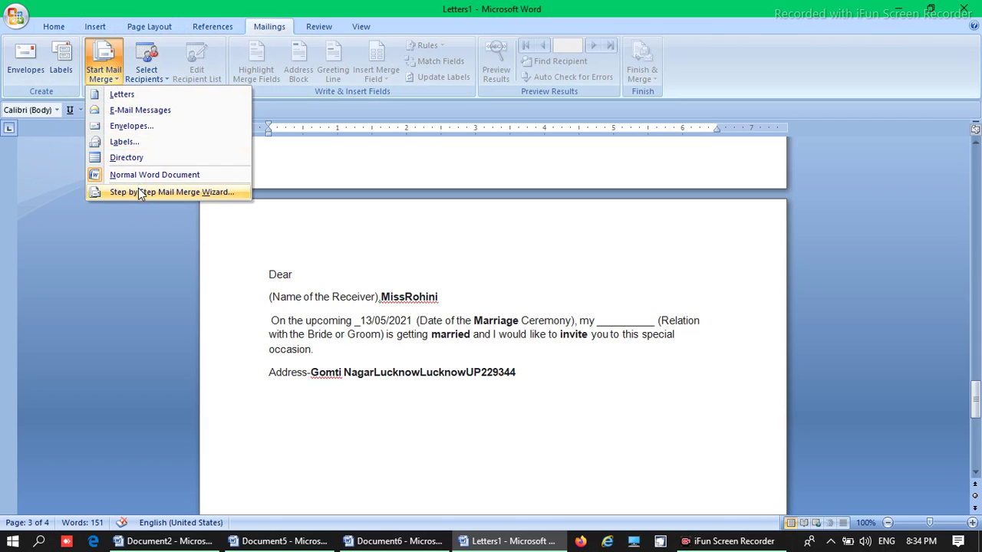
Step: Run the Mail Merge Wizard for Envelopes and convert Letters1 to a Size 10 envelope layout
click(138, 192)
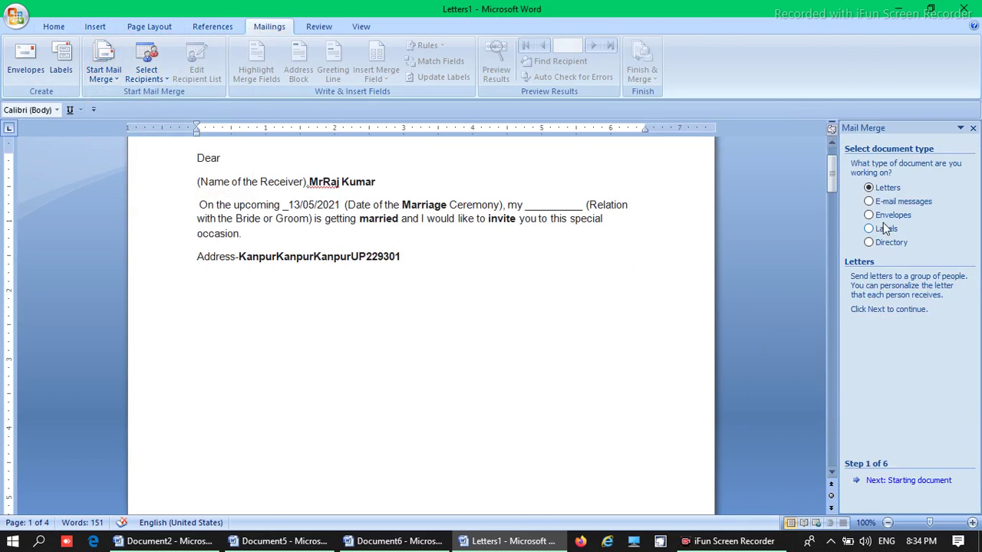
click(885, 219)
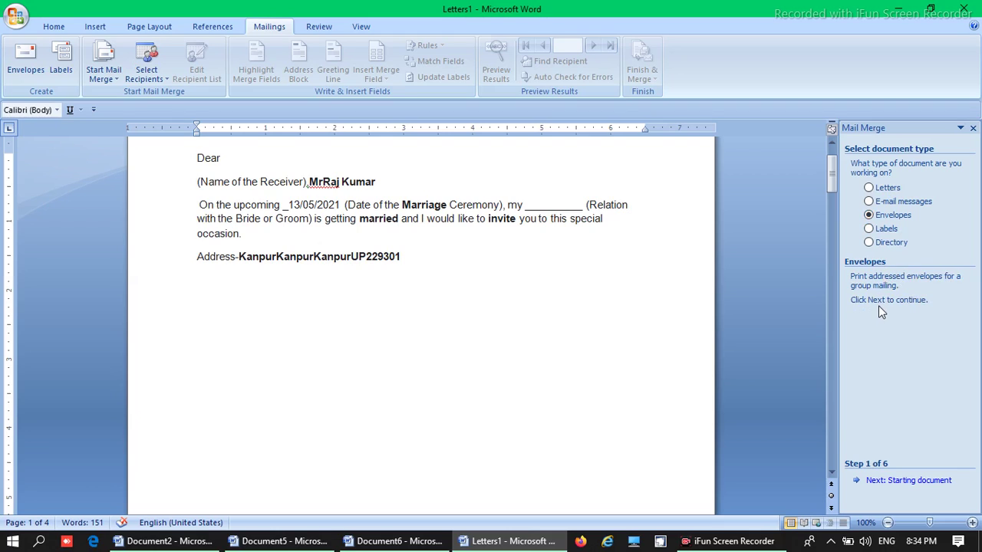
click(912, 481)
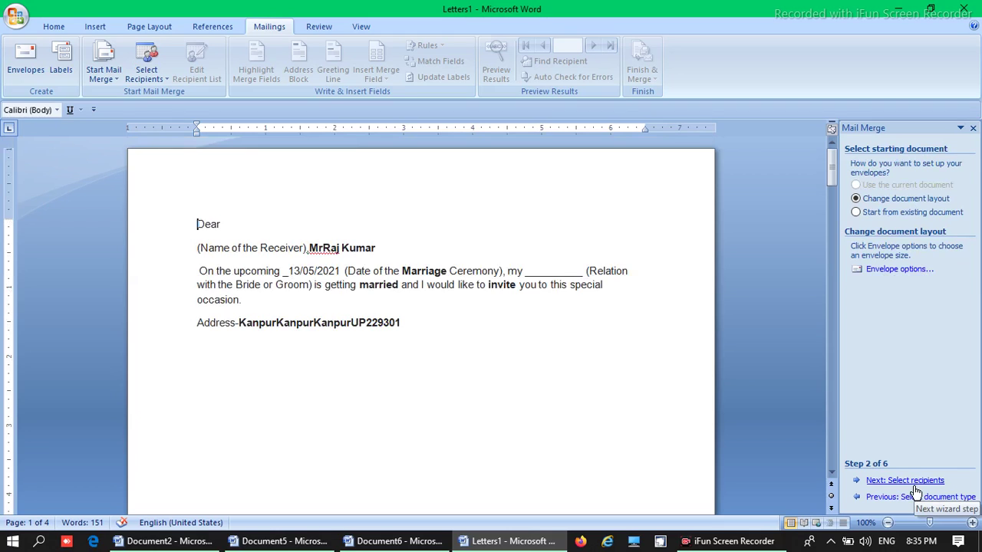
click(899, 273)
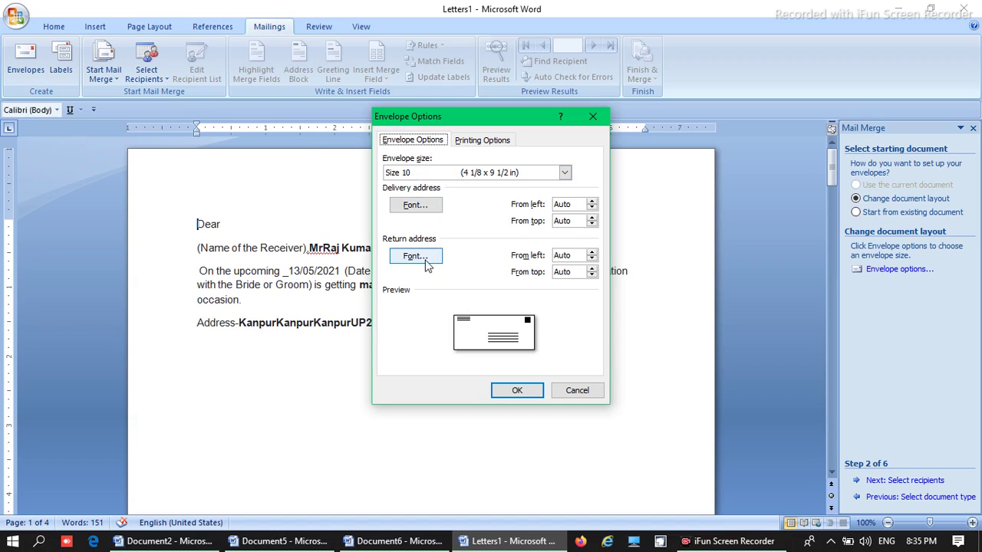
click(530, 395)
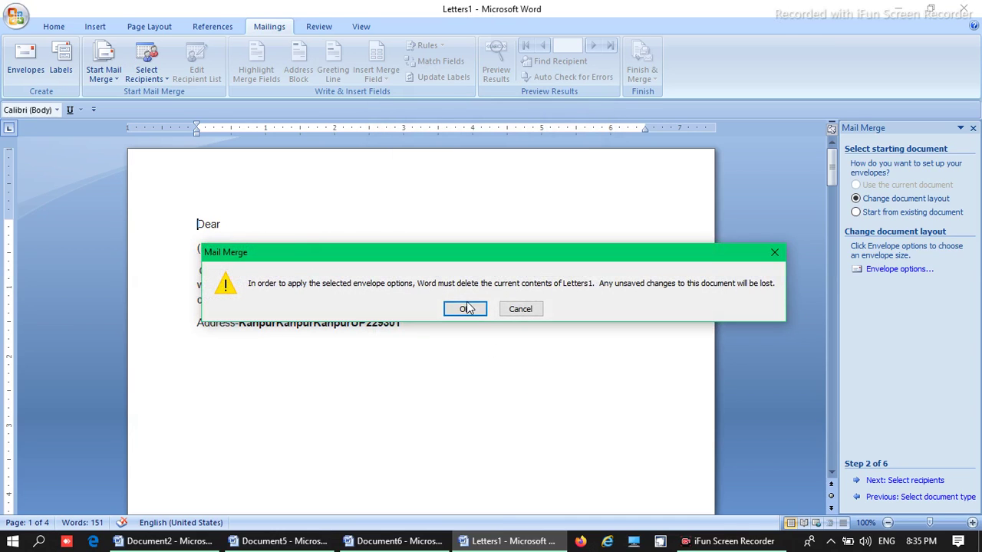
click(465, 308)
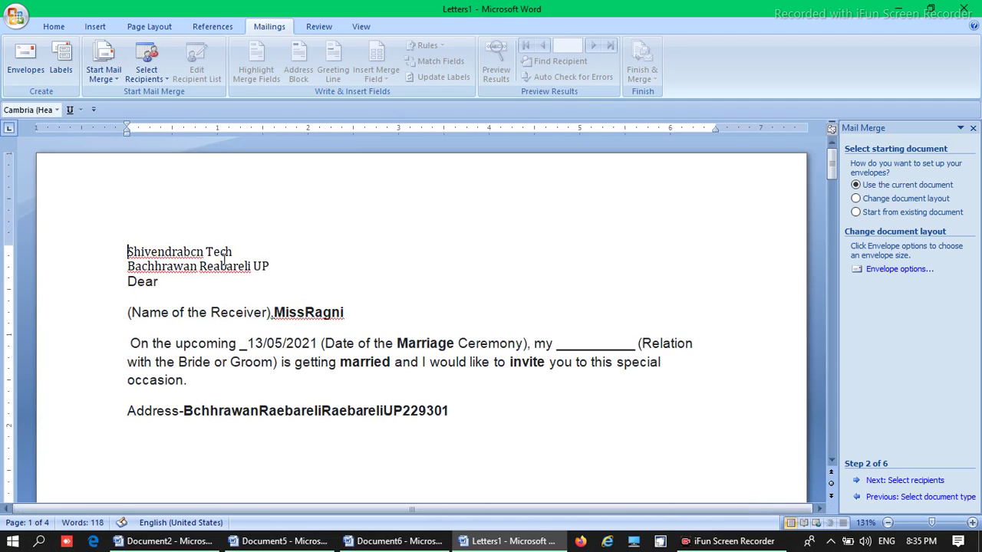